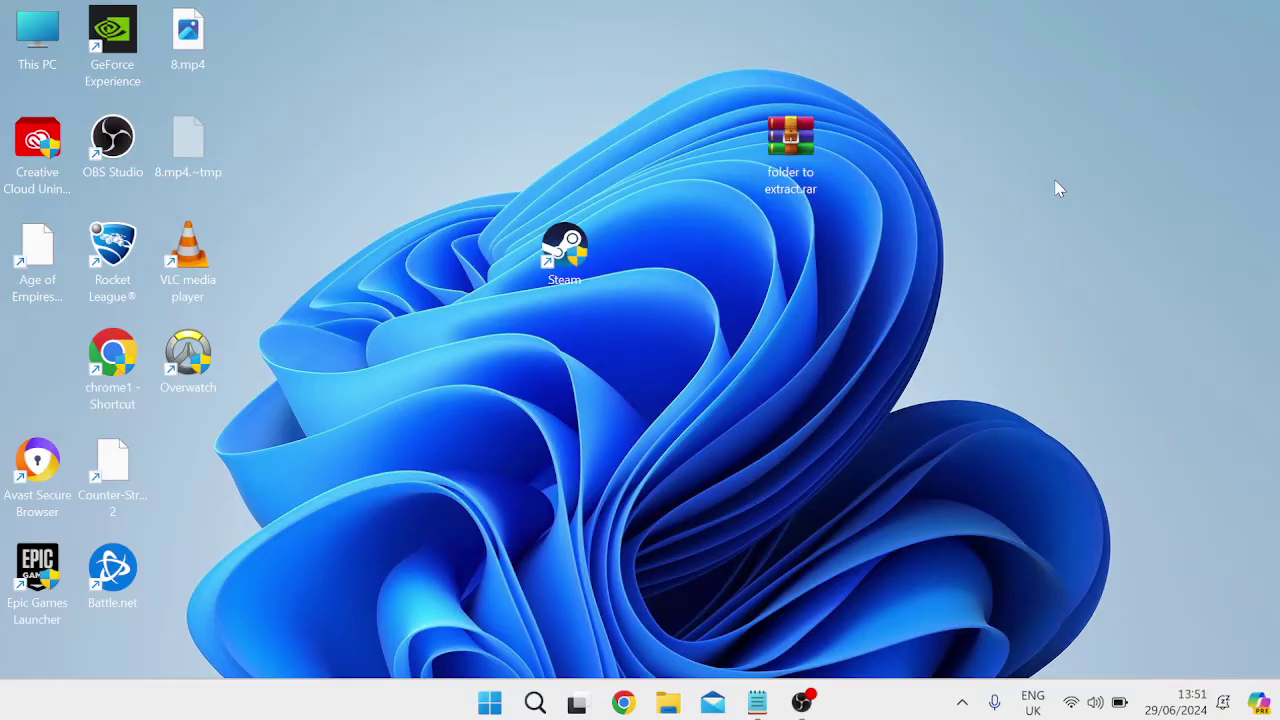
Open the Windows Security app from Start search, then close it.
key("super")
type("windo")
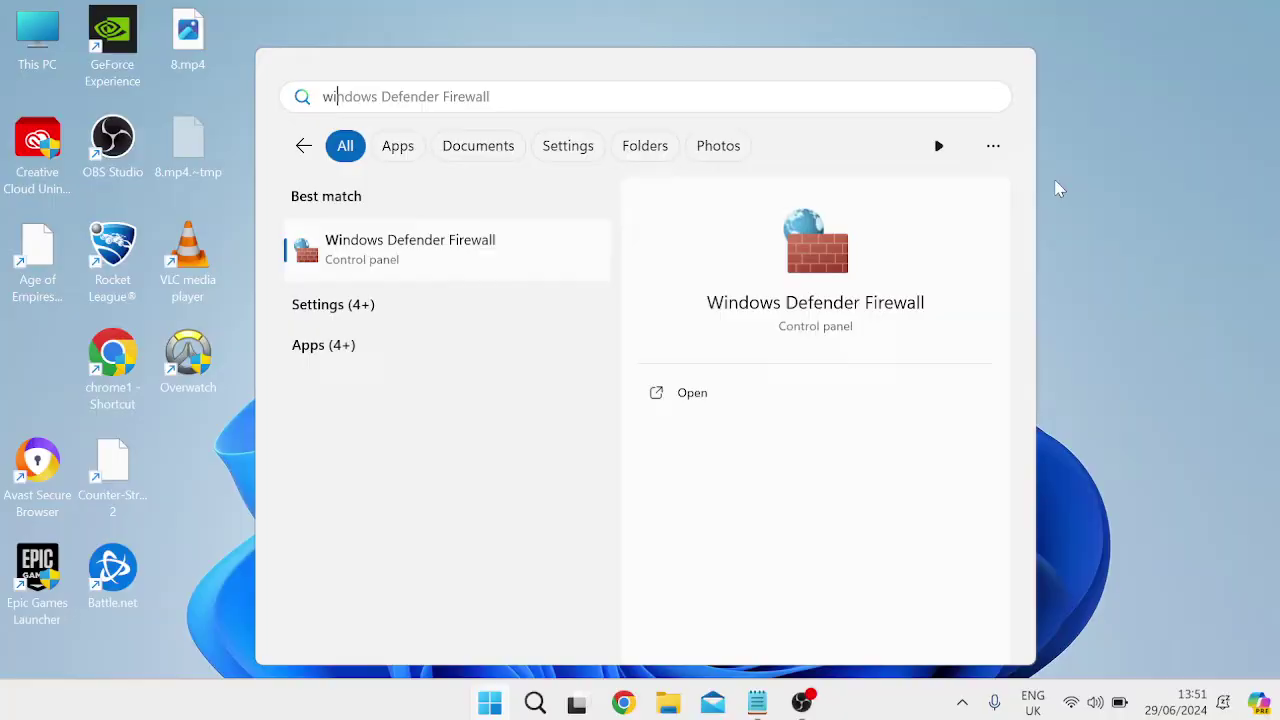
left_click(381, 345)
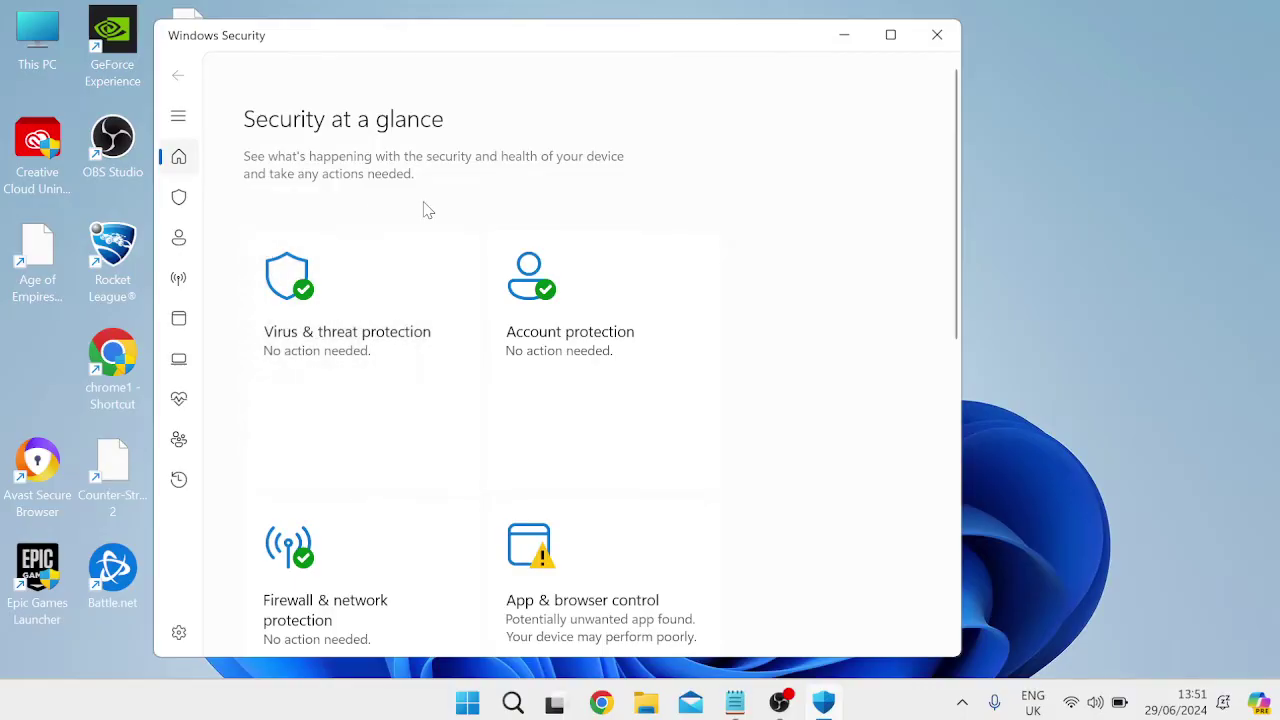
left_click(936, 36)
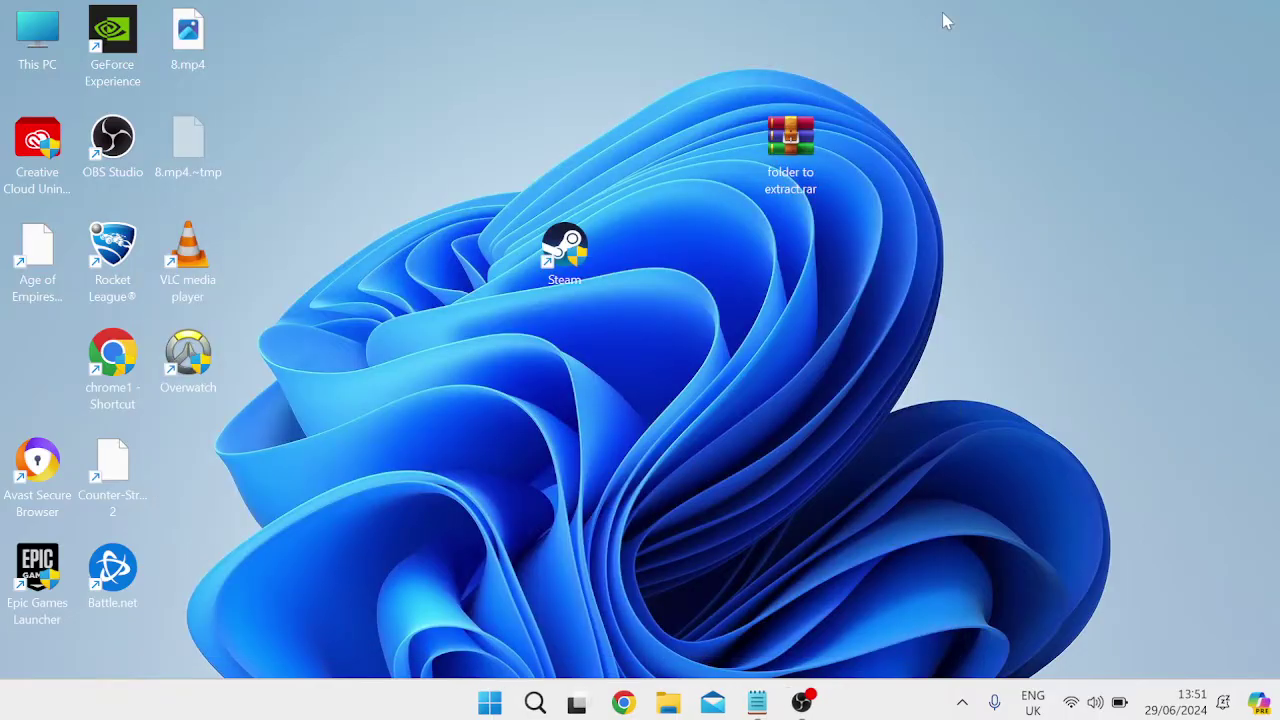
Find cmd in Start search and launch Command Prompt as administrator.
key("super")
type("cmd")
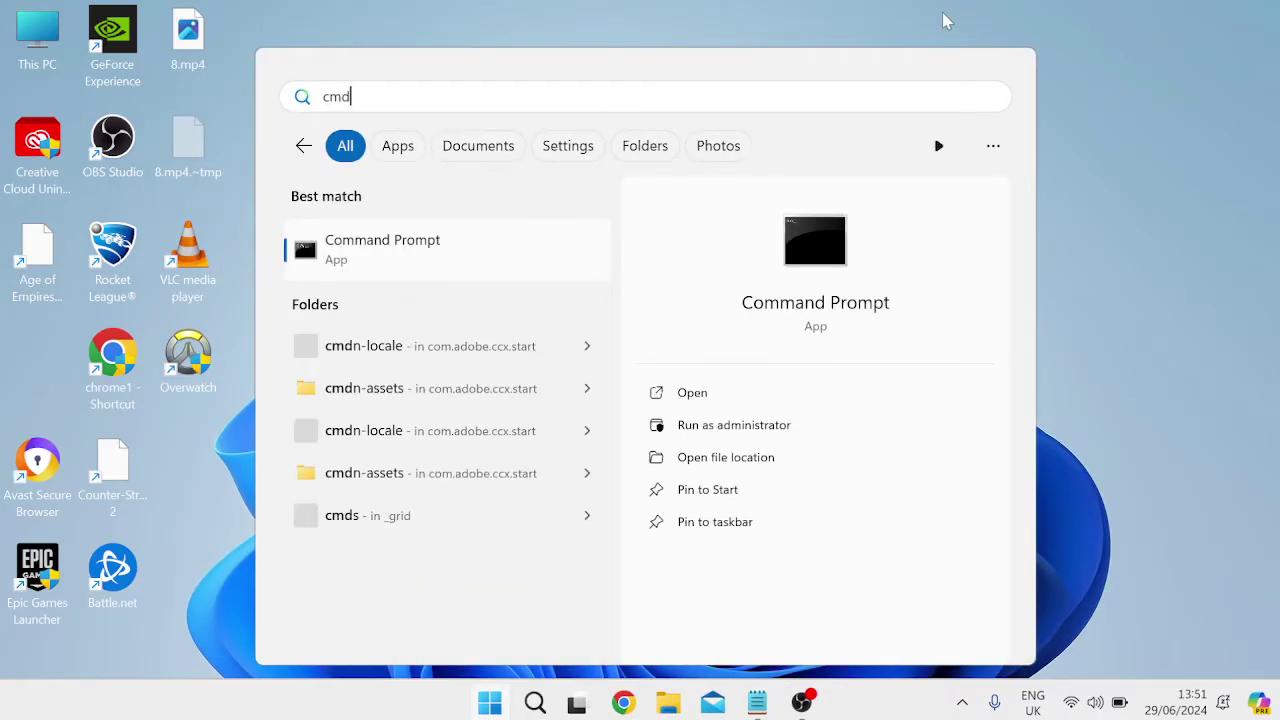
right_click(475, 259)
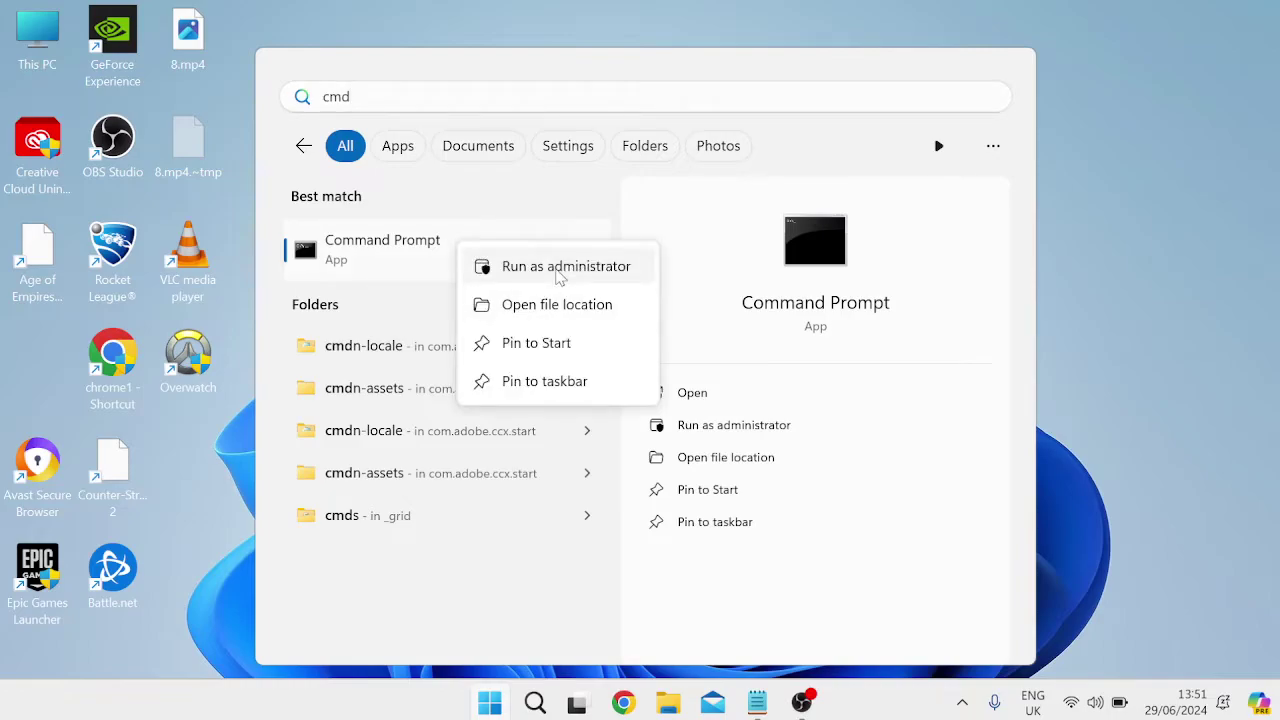
left_click(559, 268)
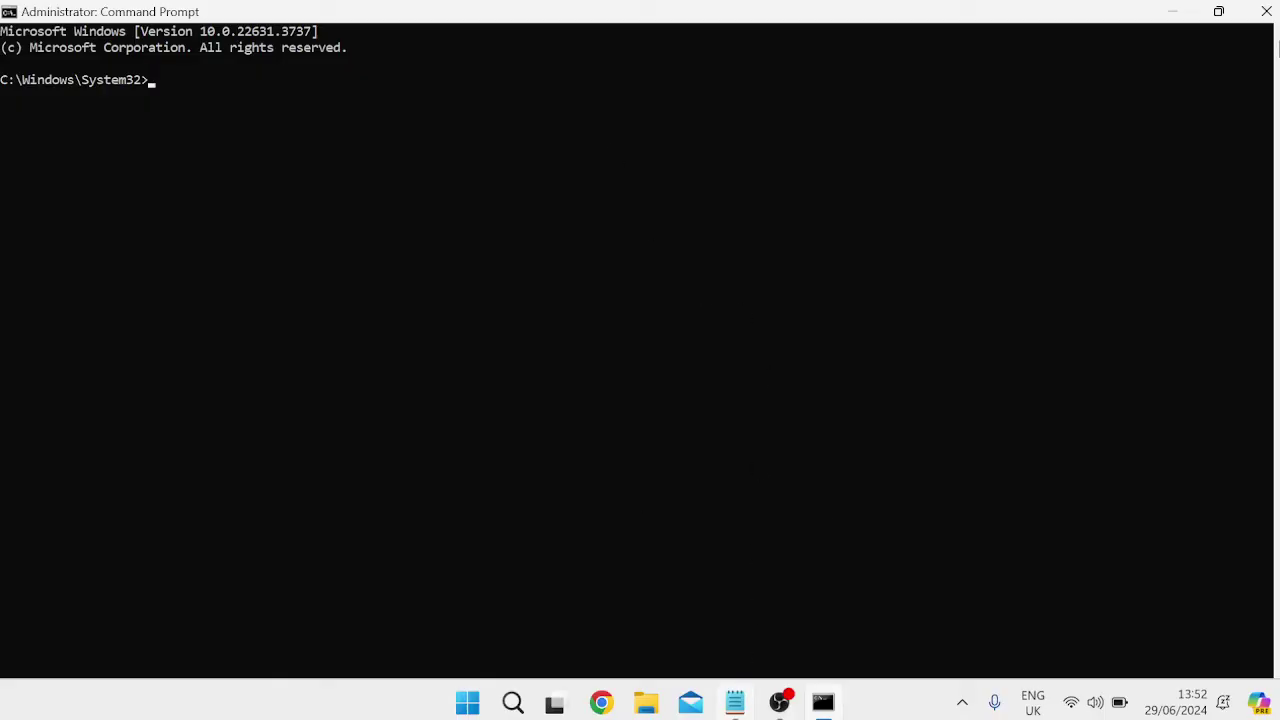
Copy the cd line from Notepad and run it to enter the Windows Defender folder.
left_click(735, 703)
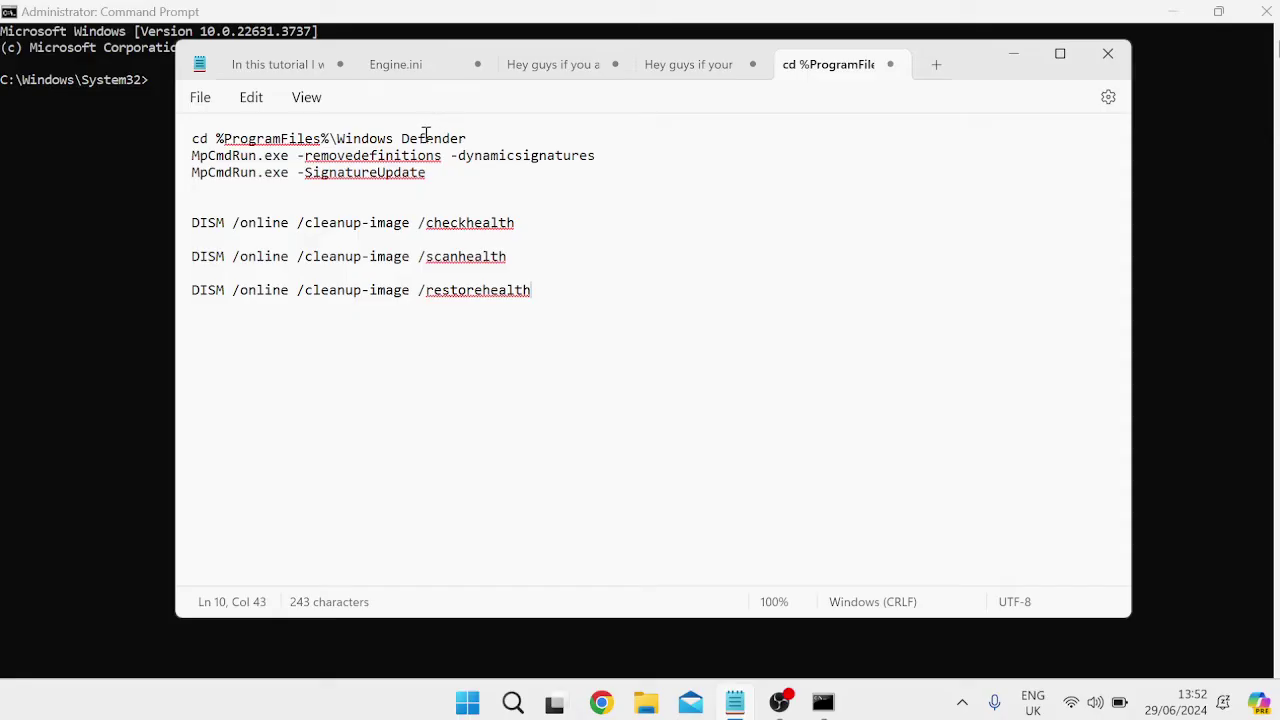
triple_click(392, 138)
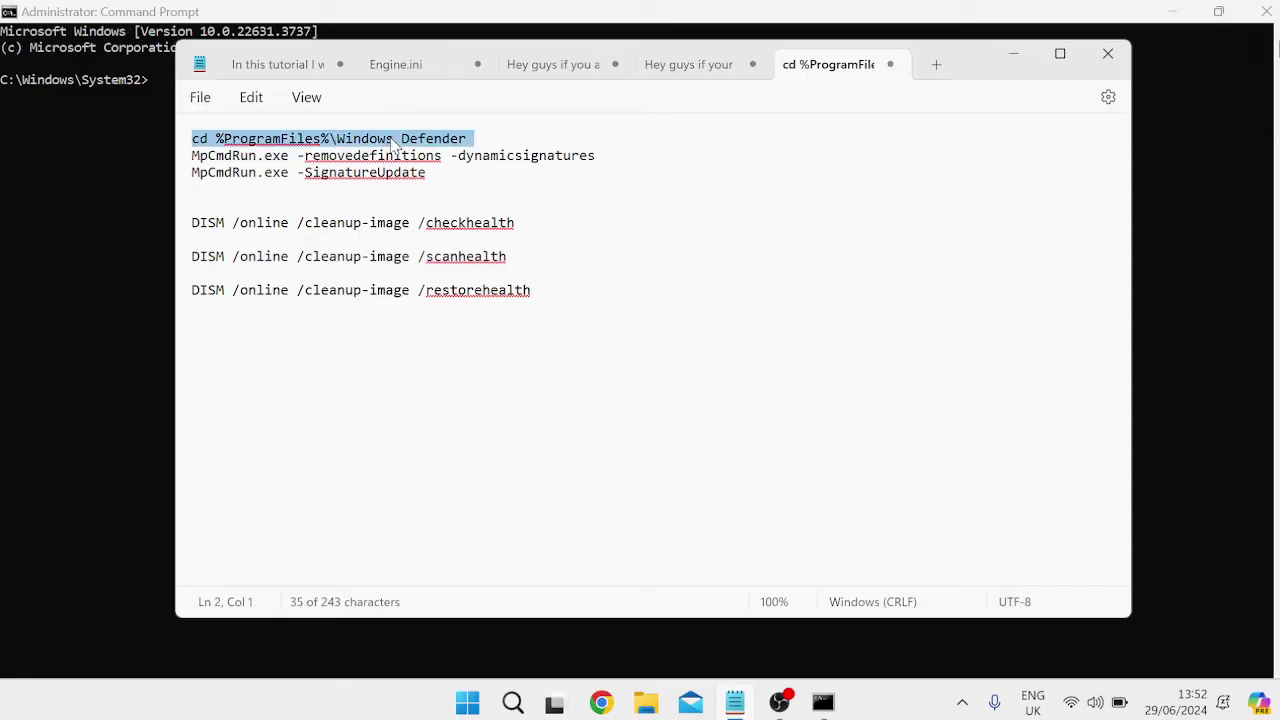
right_click(394, 138)
left_click(470, 246)
left_click(467, 10)
left_click(197, 95)
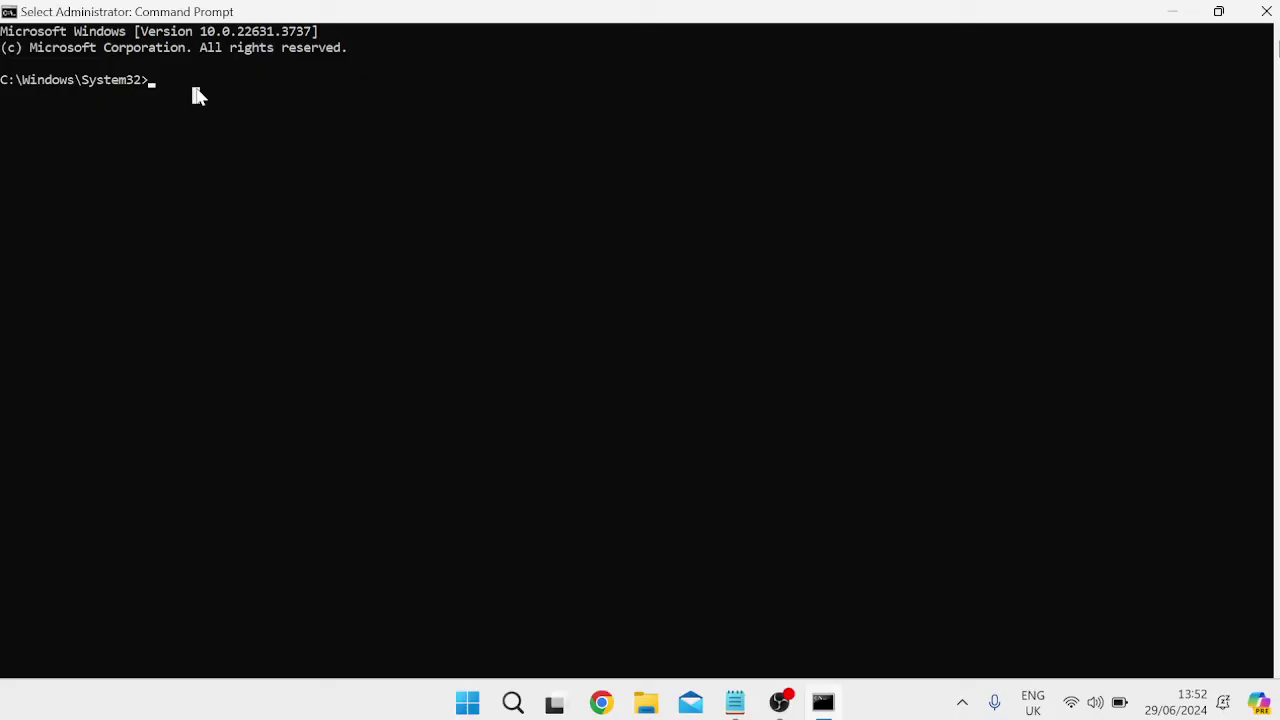
right_click(238, 87)
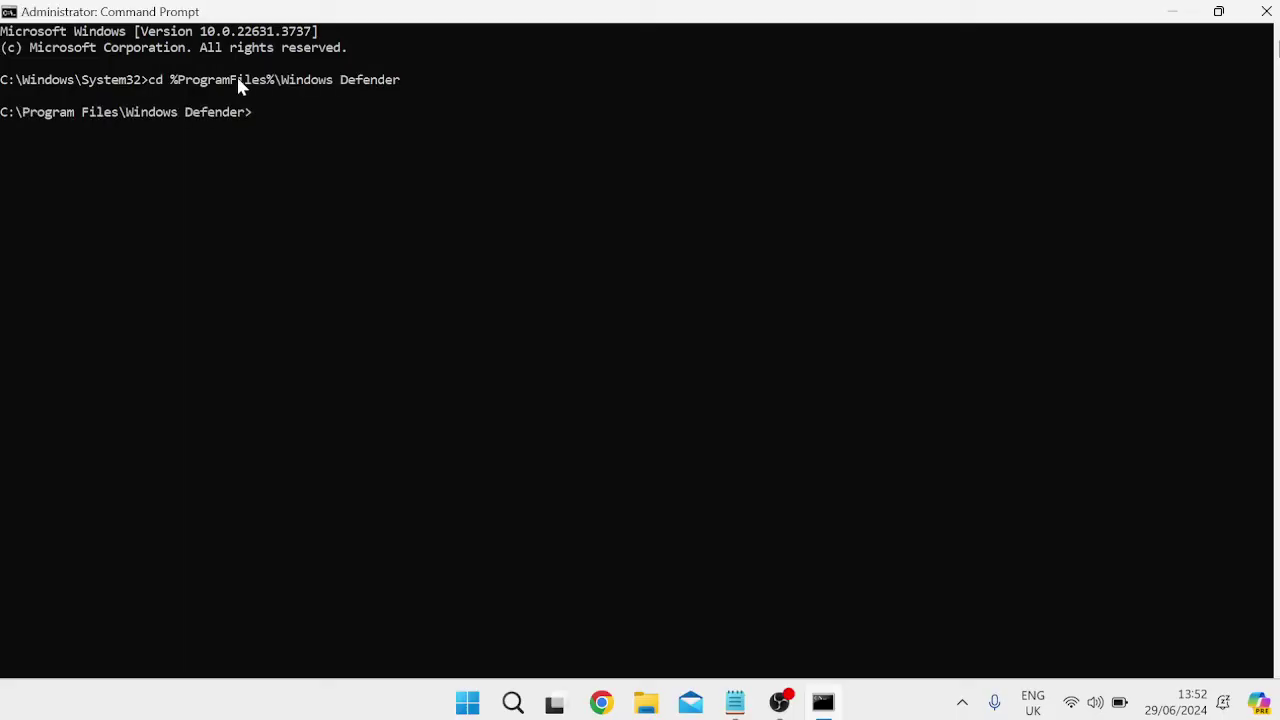
Copy and run MpCmdRun -removedefinitions -dynamicsignatures in the console.
left_click(735, 703)
triple_click(325, 155)
key("ctrl+c")
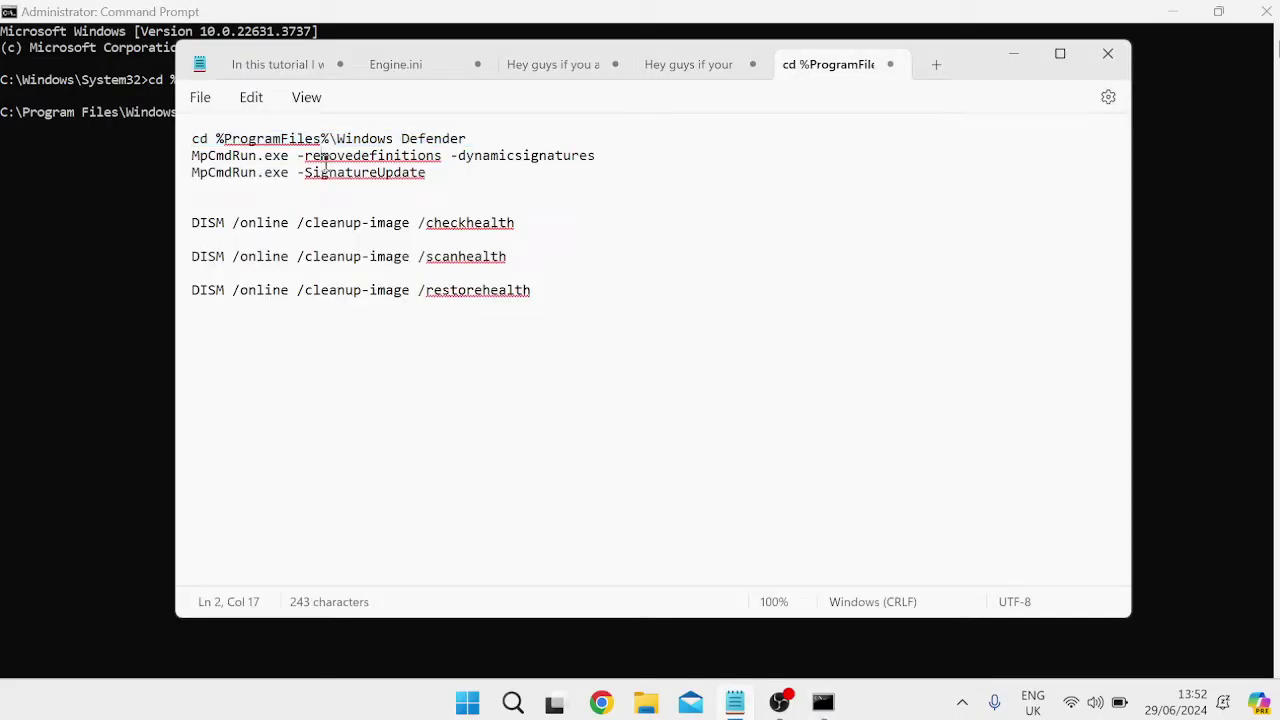
key("alt+Tab")
left_click(380, 114)
right_click(380, 114)
Copy and run MpCmdRun -SignatureUpdate to update Defender signatures.
left_click(738, 700)
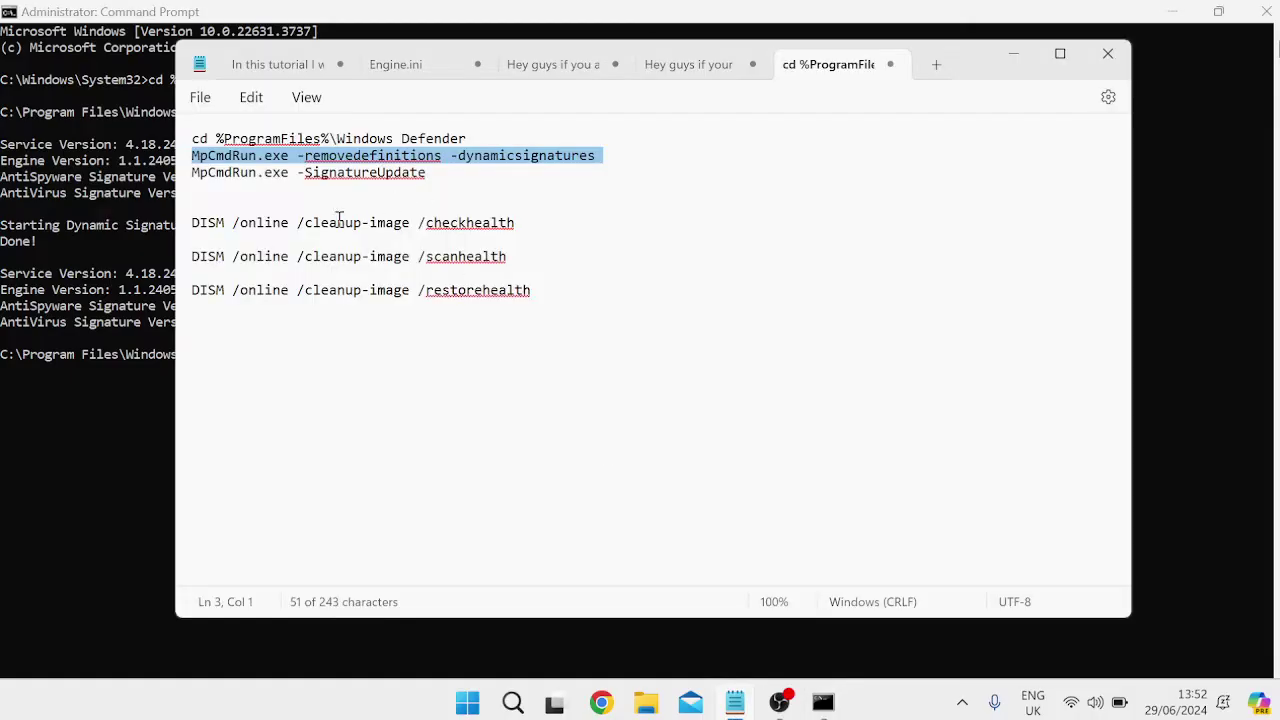
triple_click(306, 174)
key("ctrl+c")
key("alt+Tab")
left_click(320, 367)
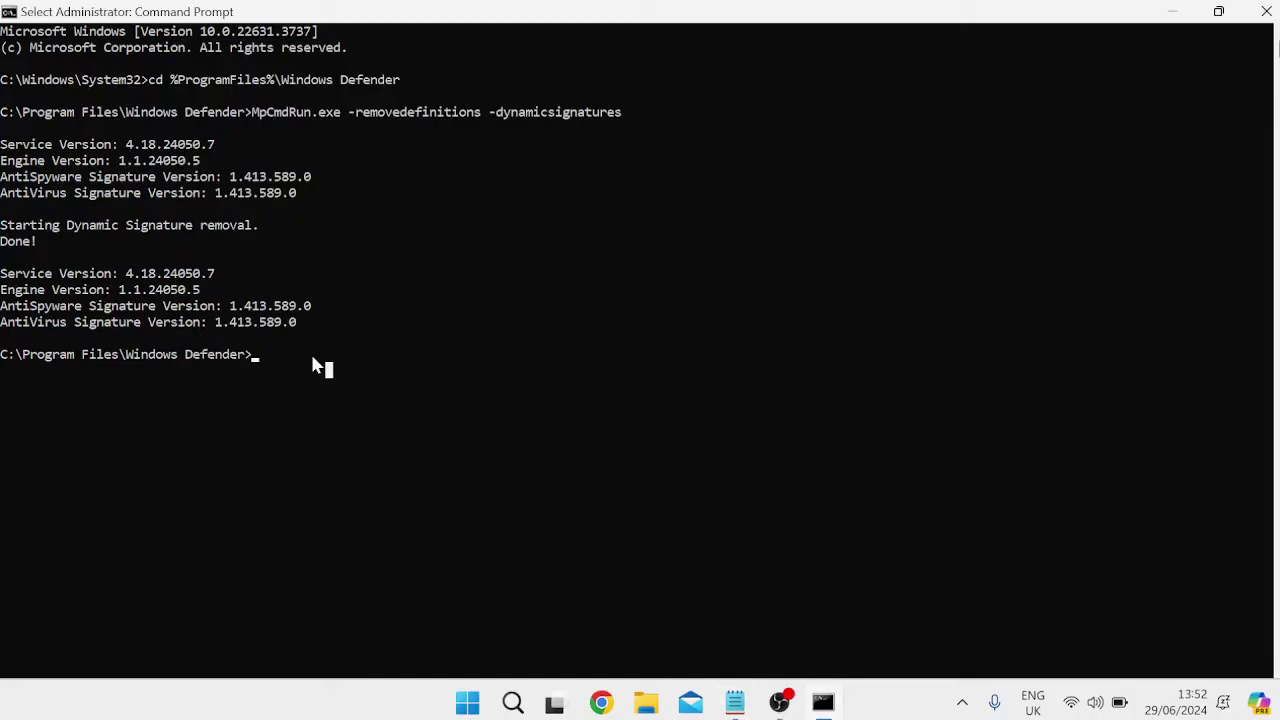
right_click(314, 362)
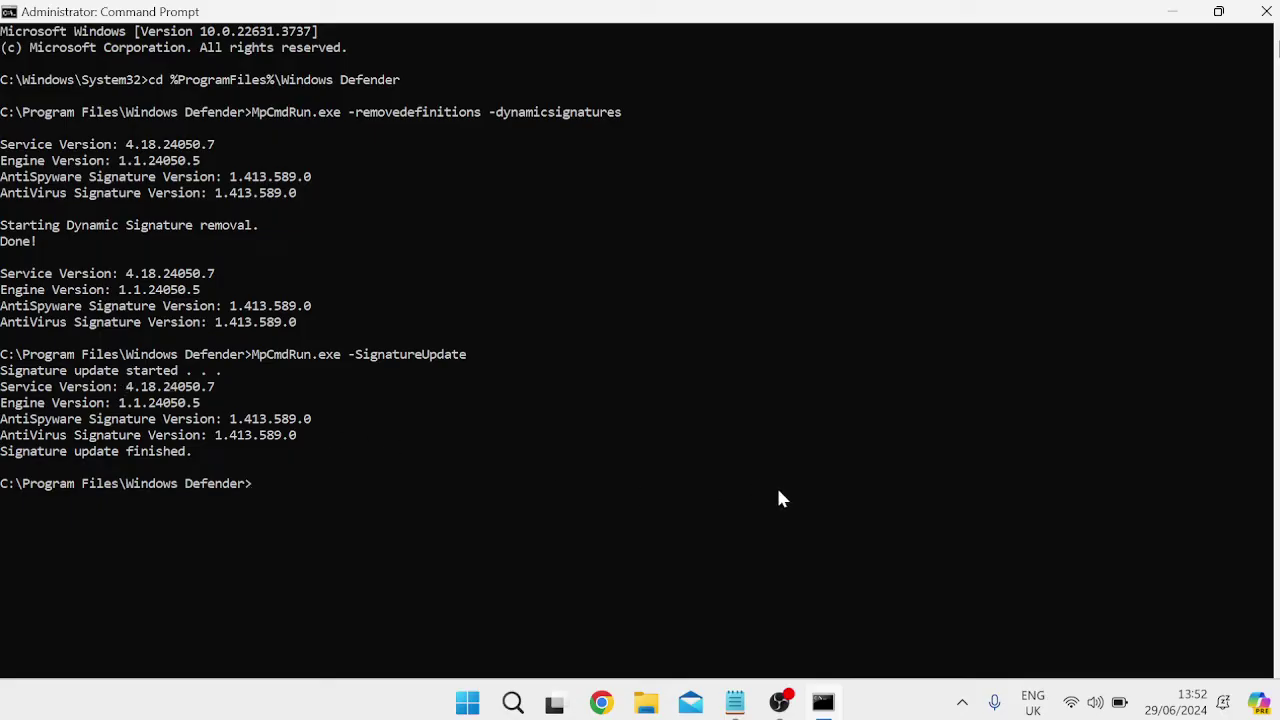
key("alt+Tab")
Copy and run DISM /checkhealth, which reports no component store corruption.
triple_click(273, 228)
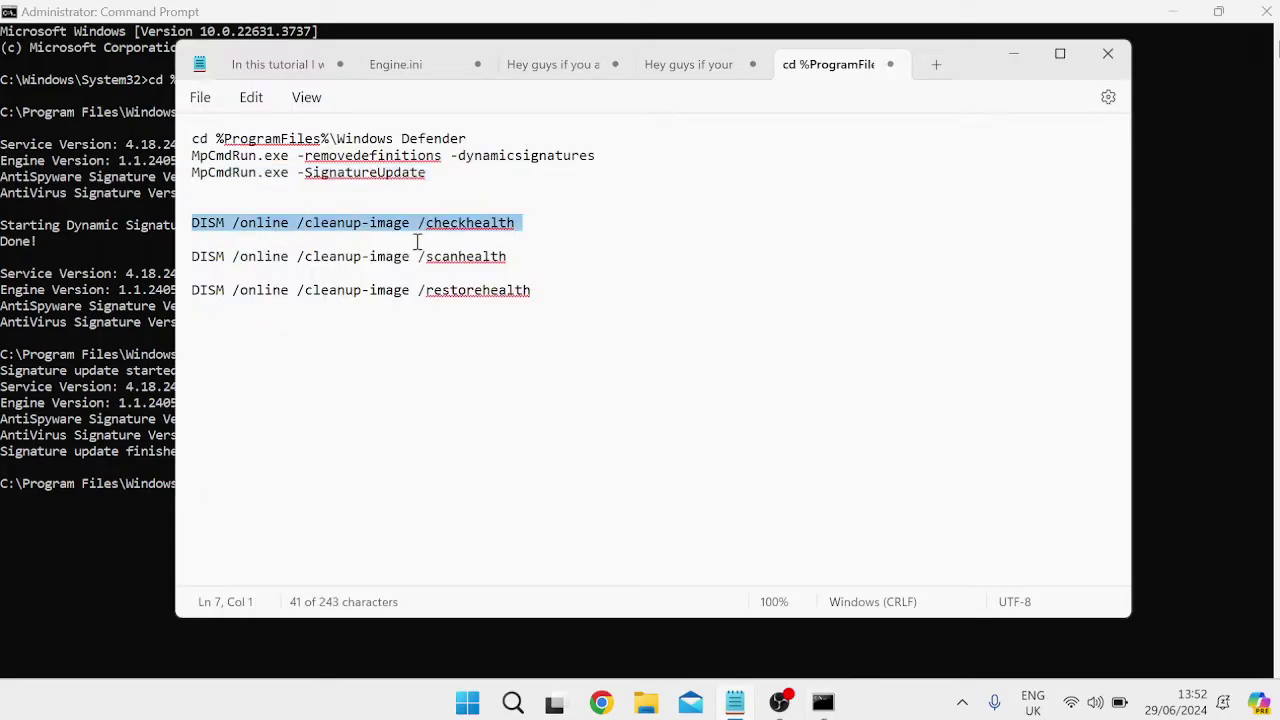
key("alt+Tab")
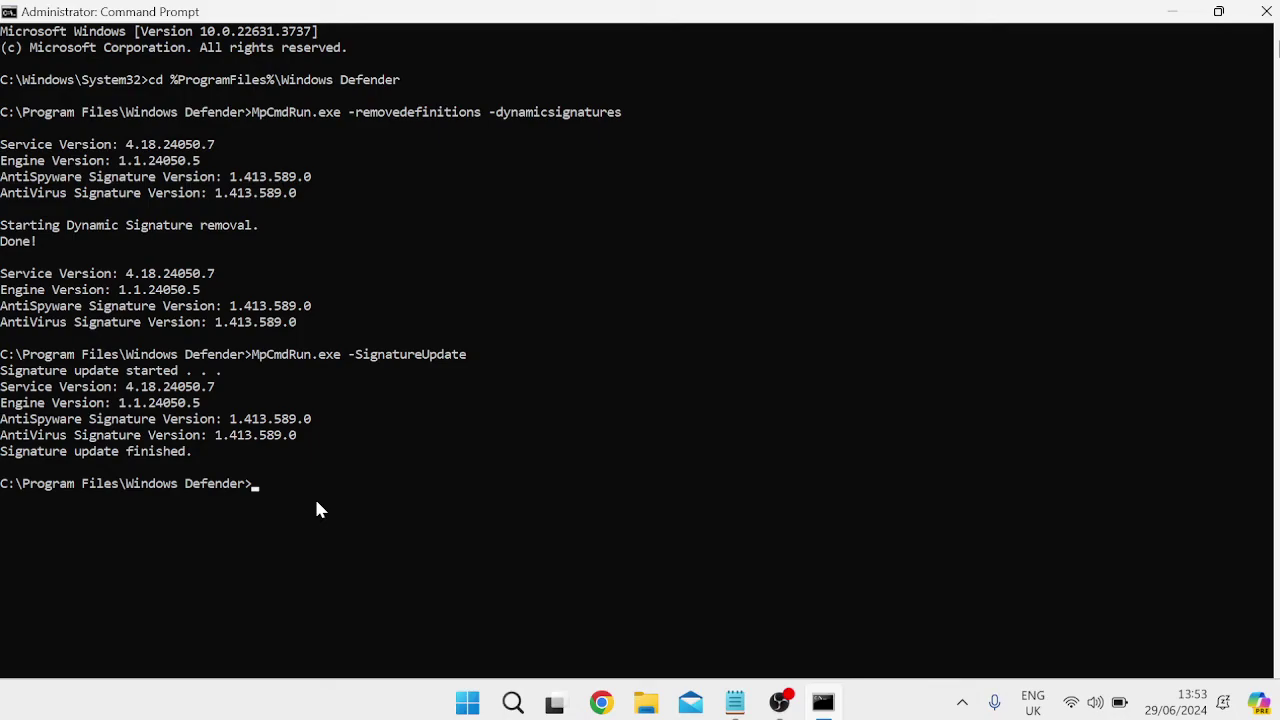
right_click(316, 482)
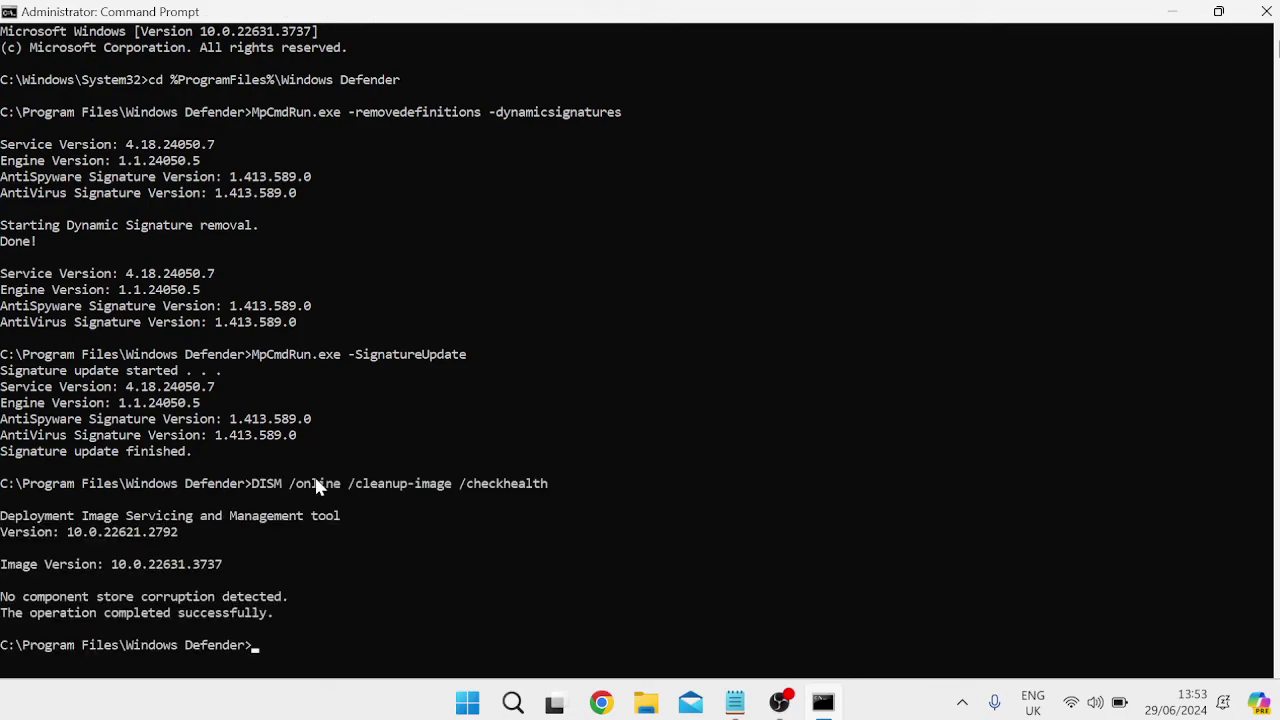
scroll(285, 425, "down", 1)
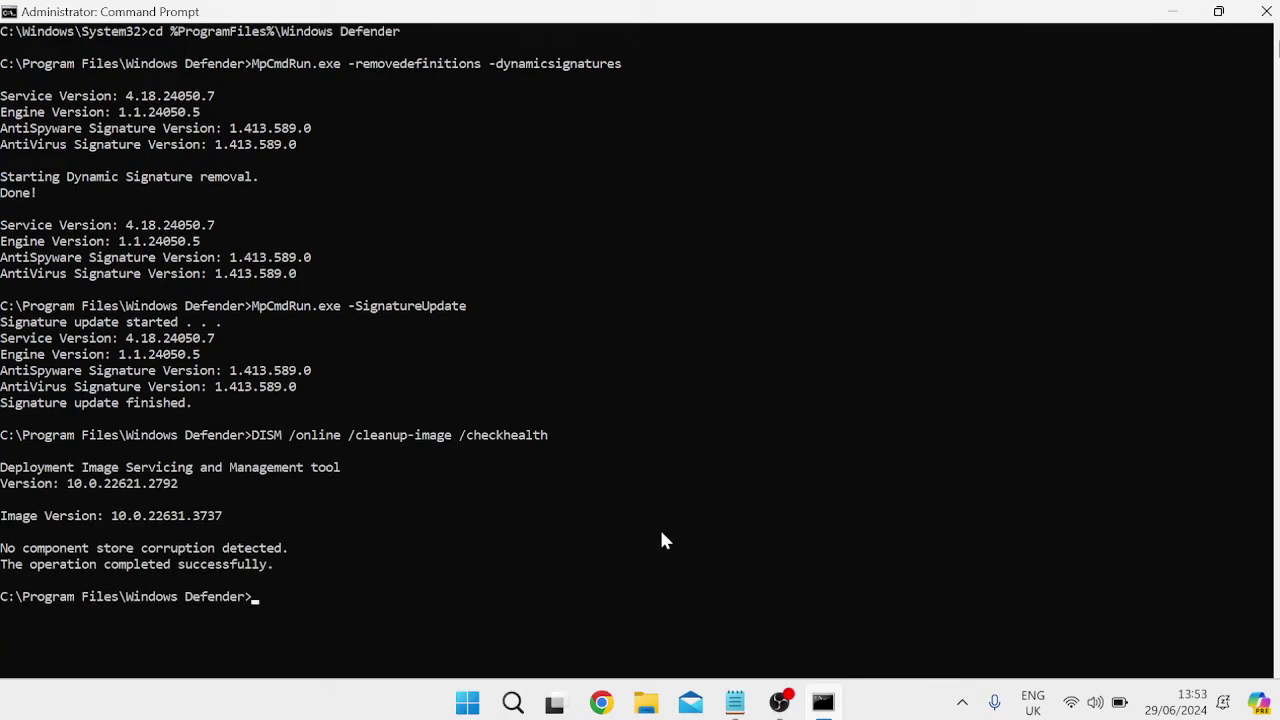
Copy and run DISM /scanhealth, which also finds no corruption.
left_click(733, 702)
triple_click(296, 258)
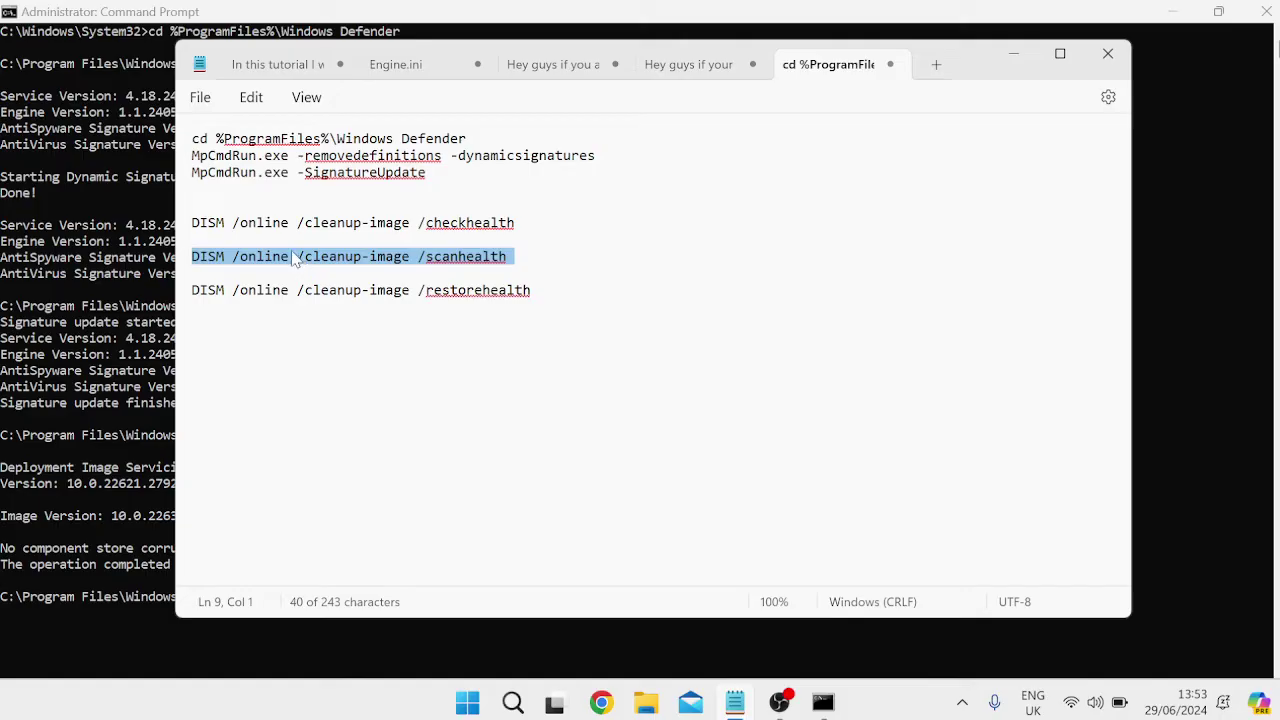
key("alt+Tab")
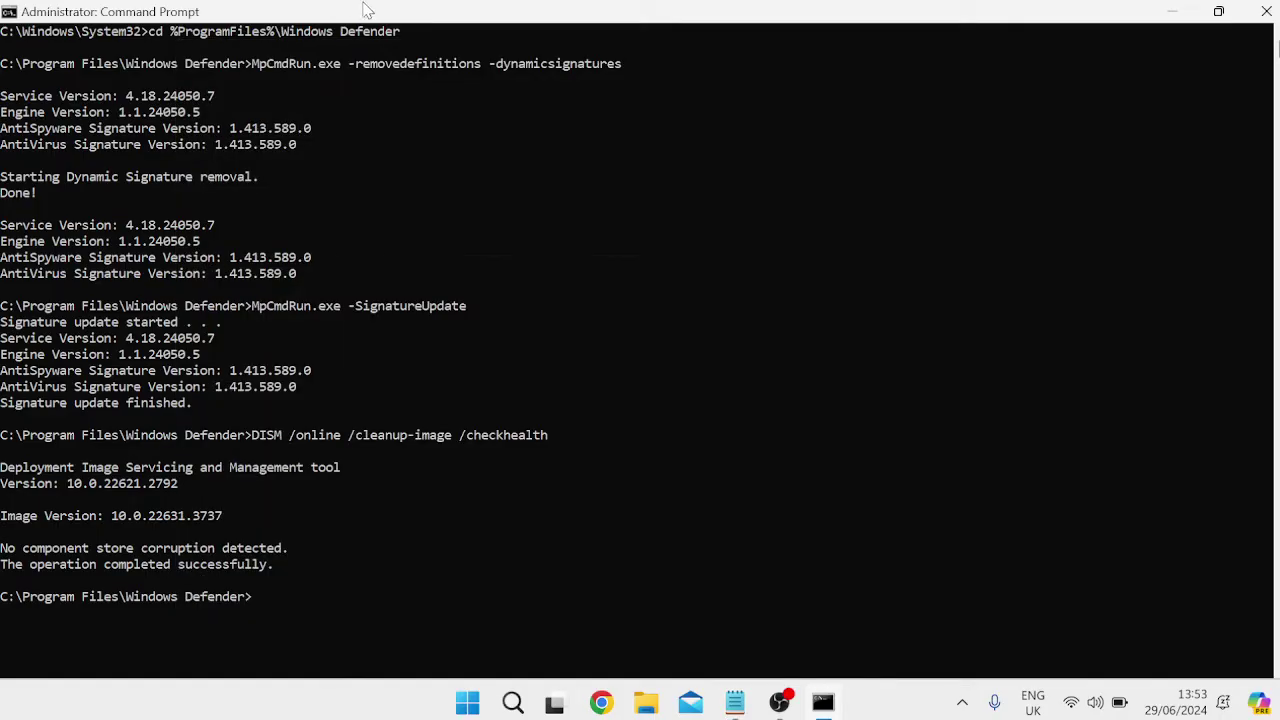
right_click(278, 598)
key("Return")
Copy the DISM /restorehealth line from Notepad, ready for pasting.
key("alt+Tab")
triple_click(200, 290)
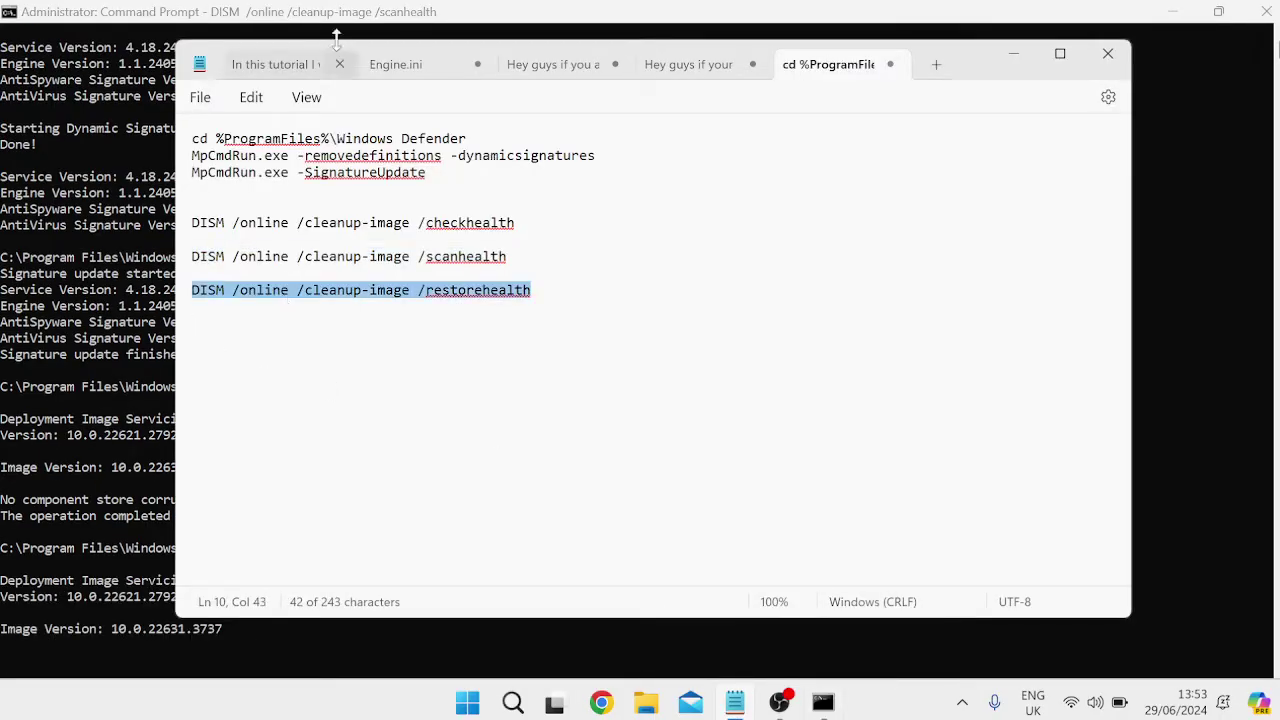
key("alt+Tab")
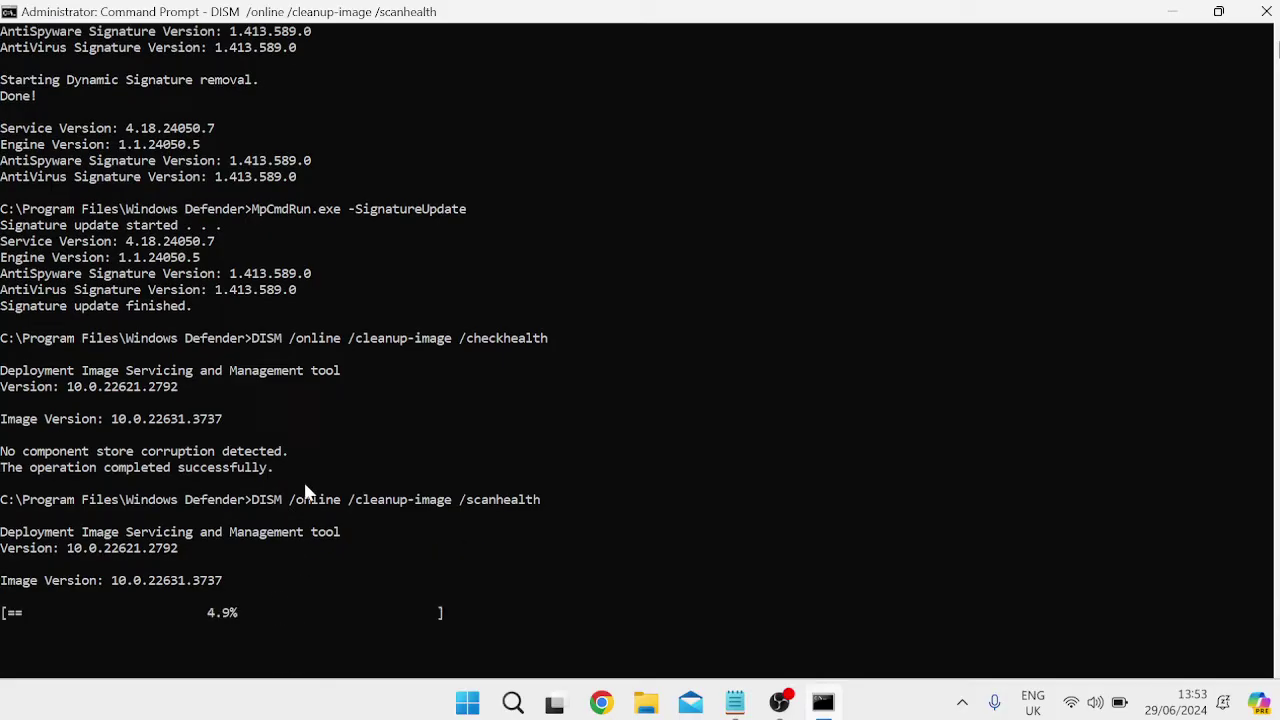
scroll(183, 572, "down", 1)
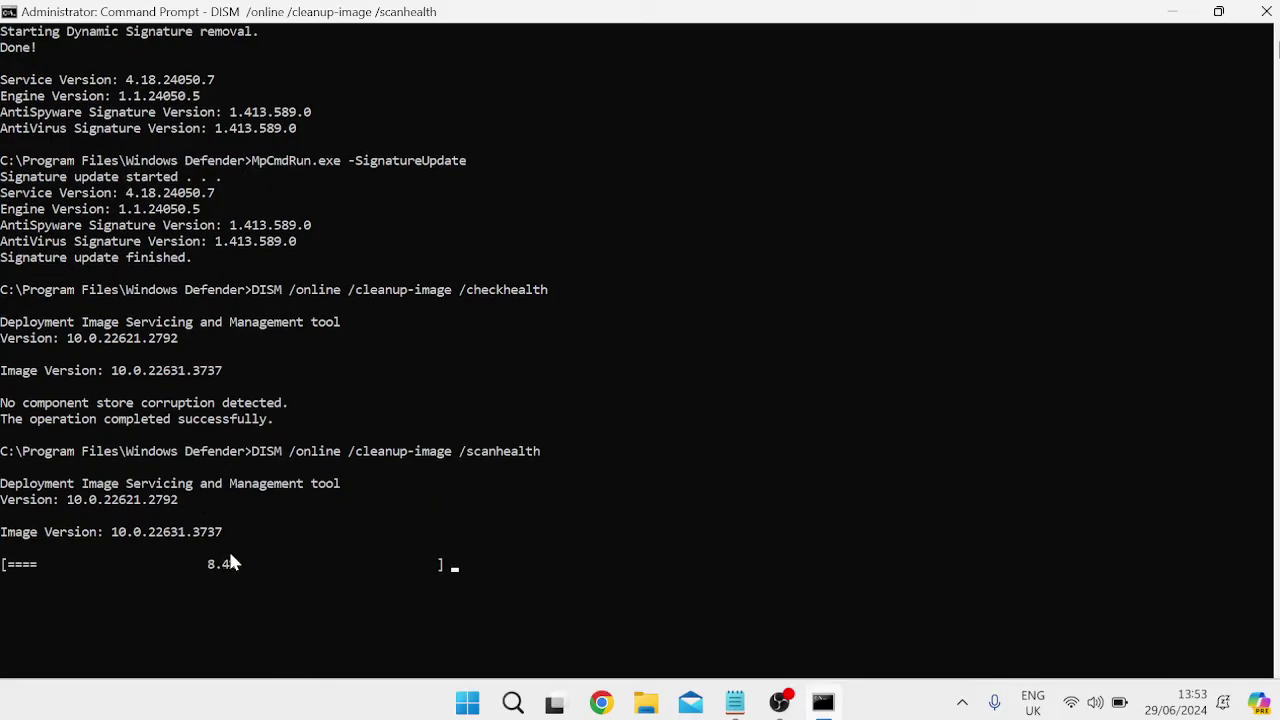
scroll(180, 530, "down", 1)
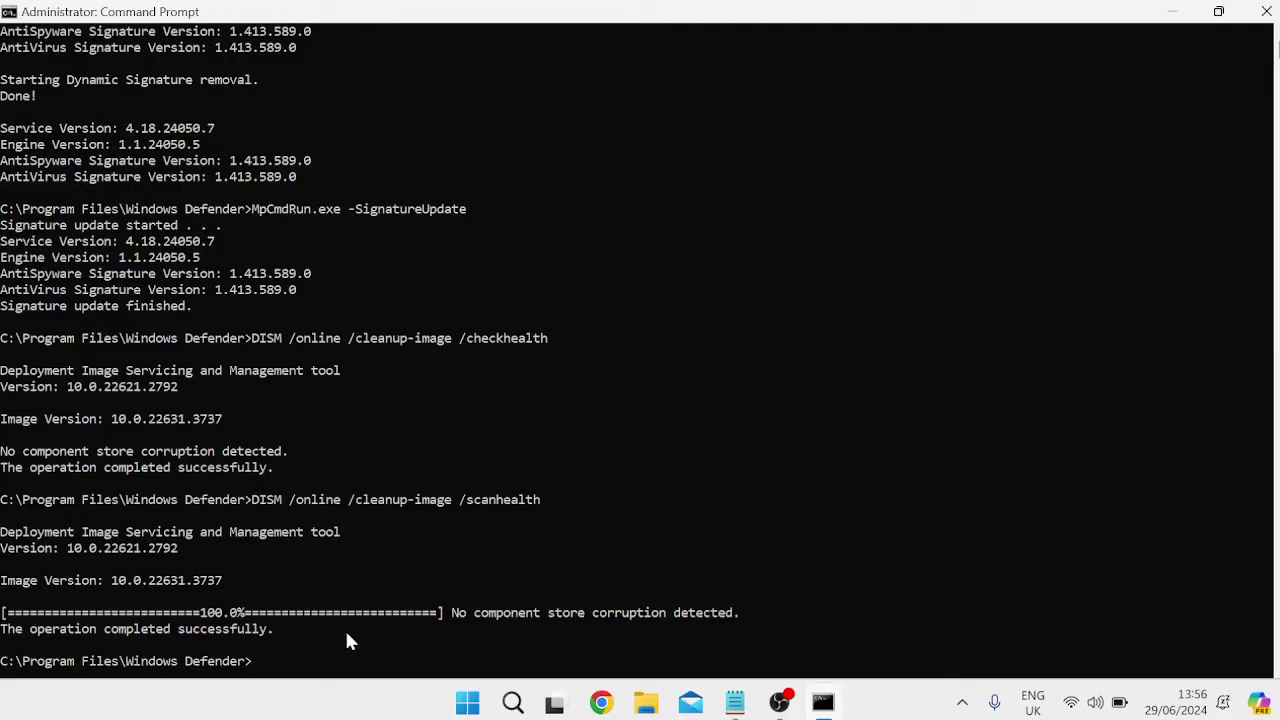
Run DISM /online /cleanup-image /restorehealth, then close Command Prompt at 5.7%.
type("DISM /online /cleanup-image /restorehealth")
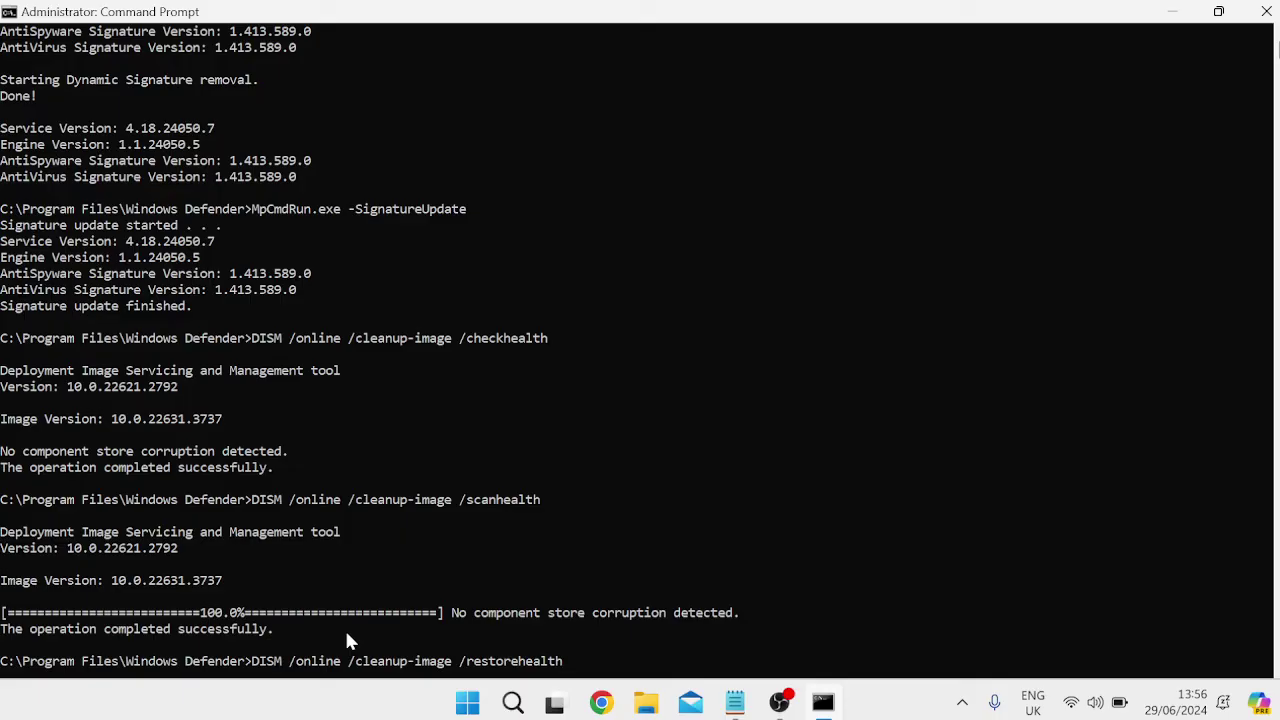
key("Return")
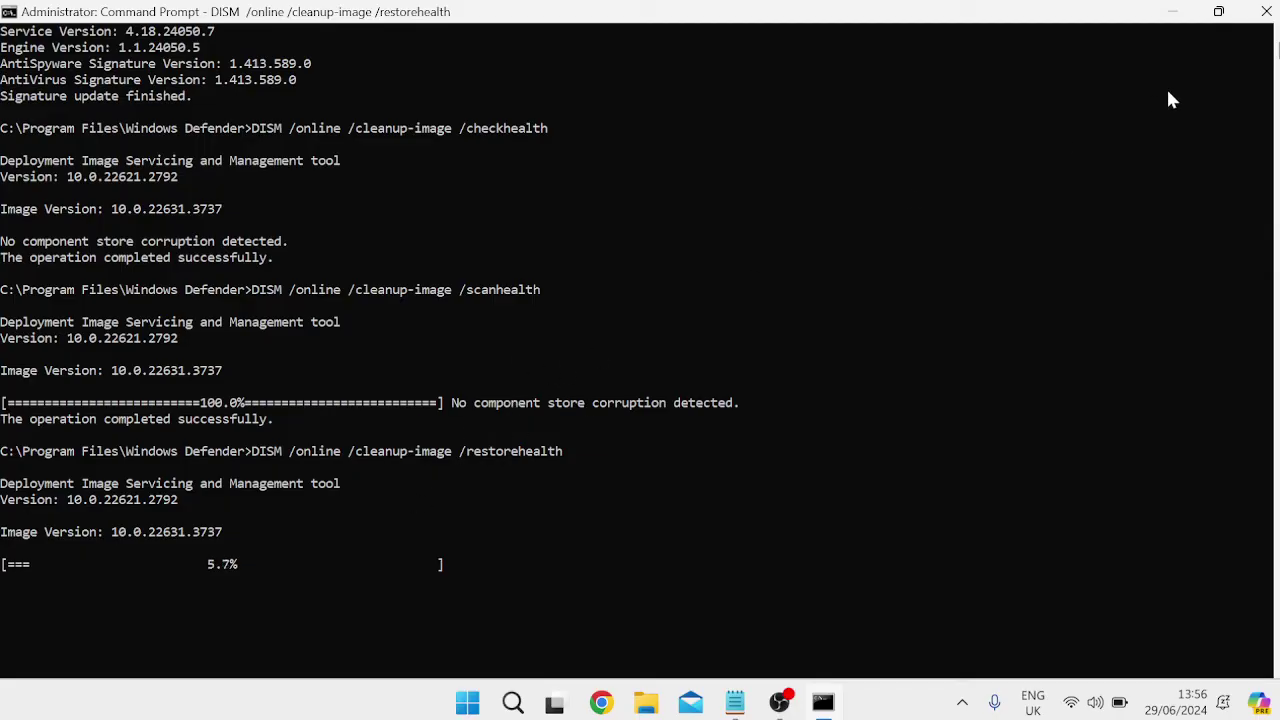
left_click(1268, 14)
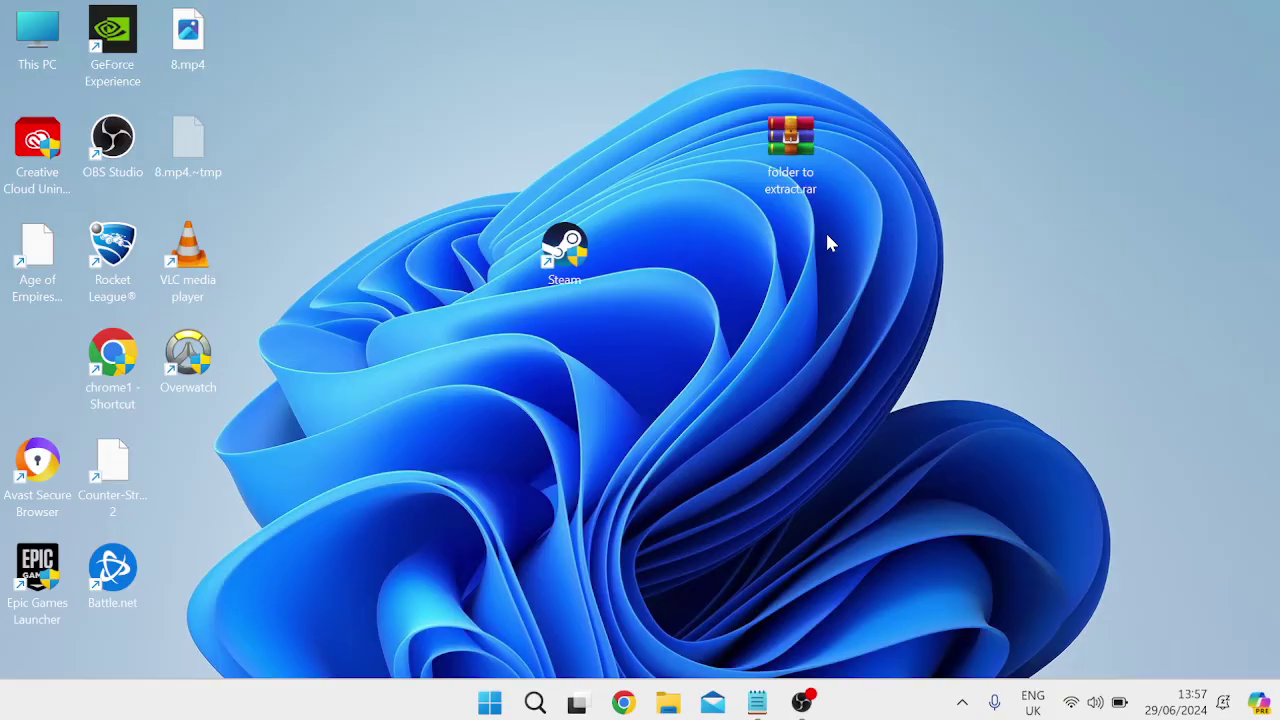
Search Start for 'sevi' and open the Services console.
key("super")
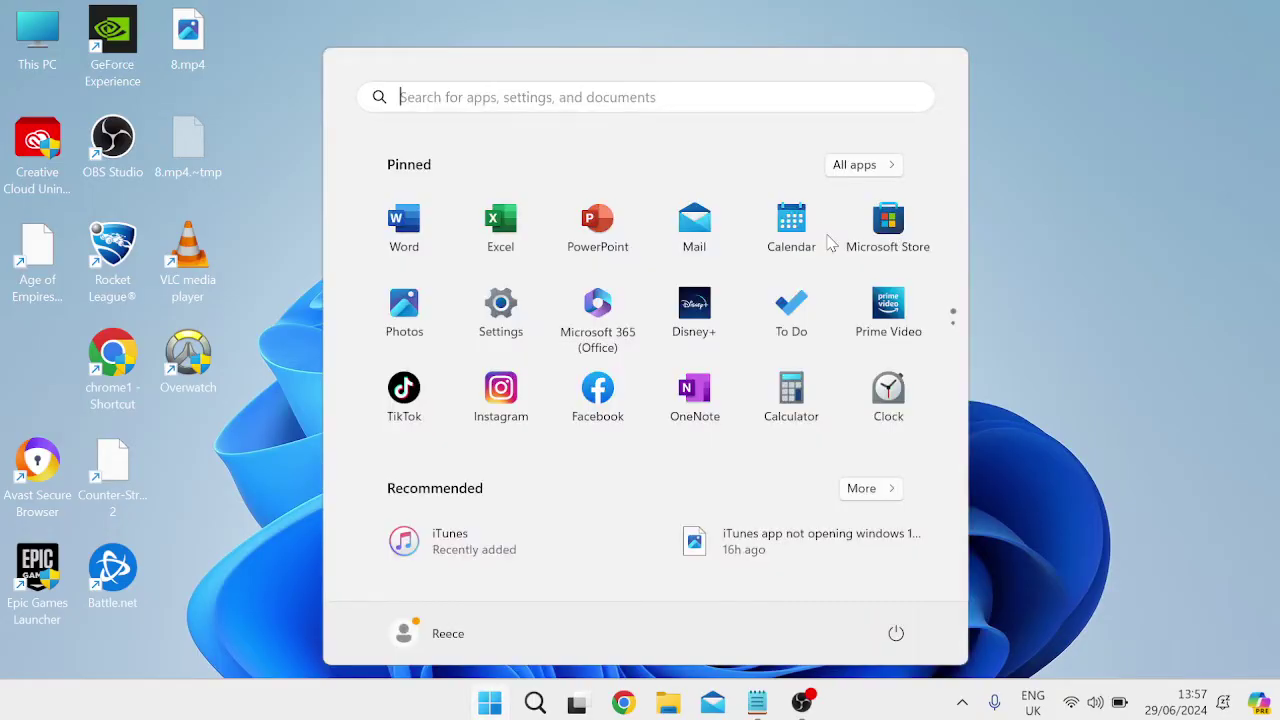
type("sevices")
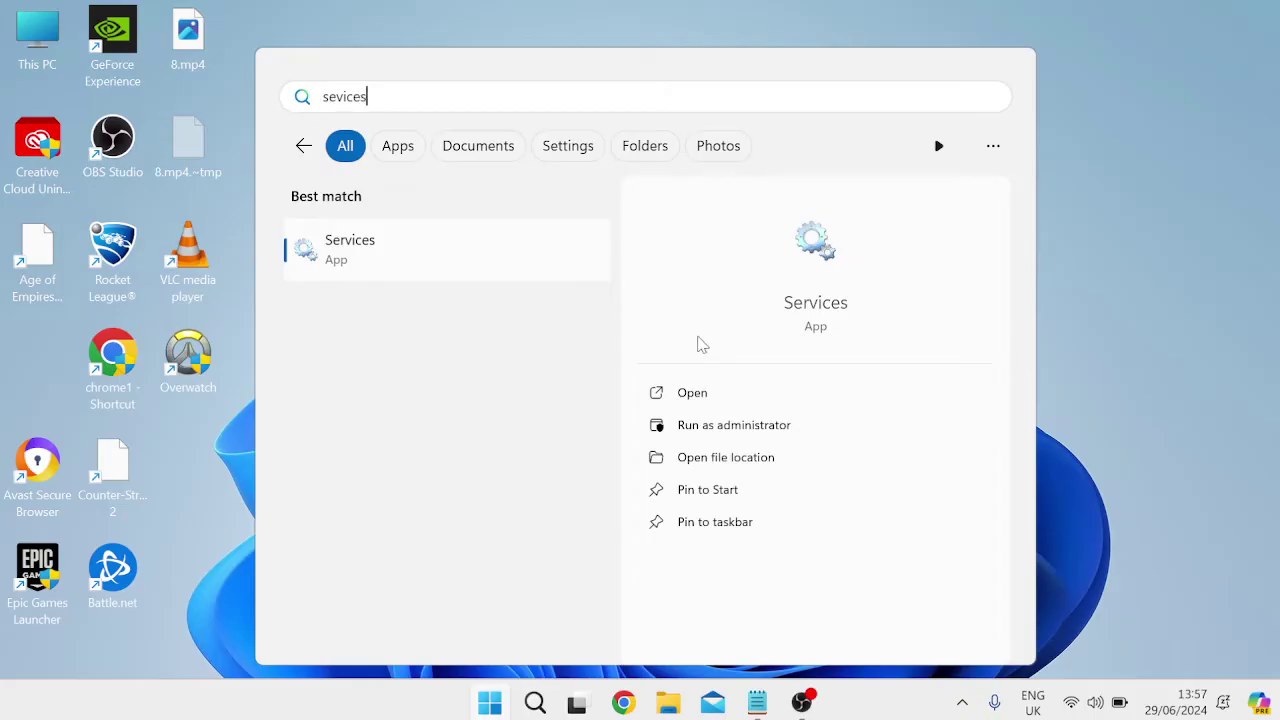
left_click(580, 266)
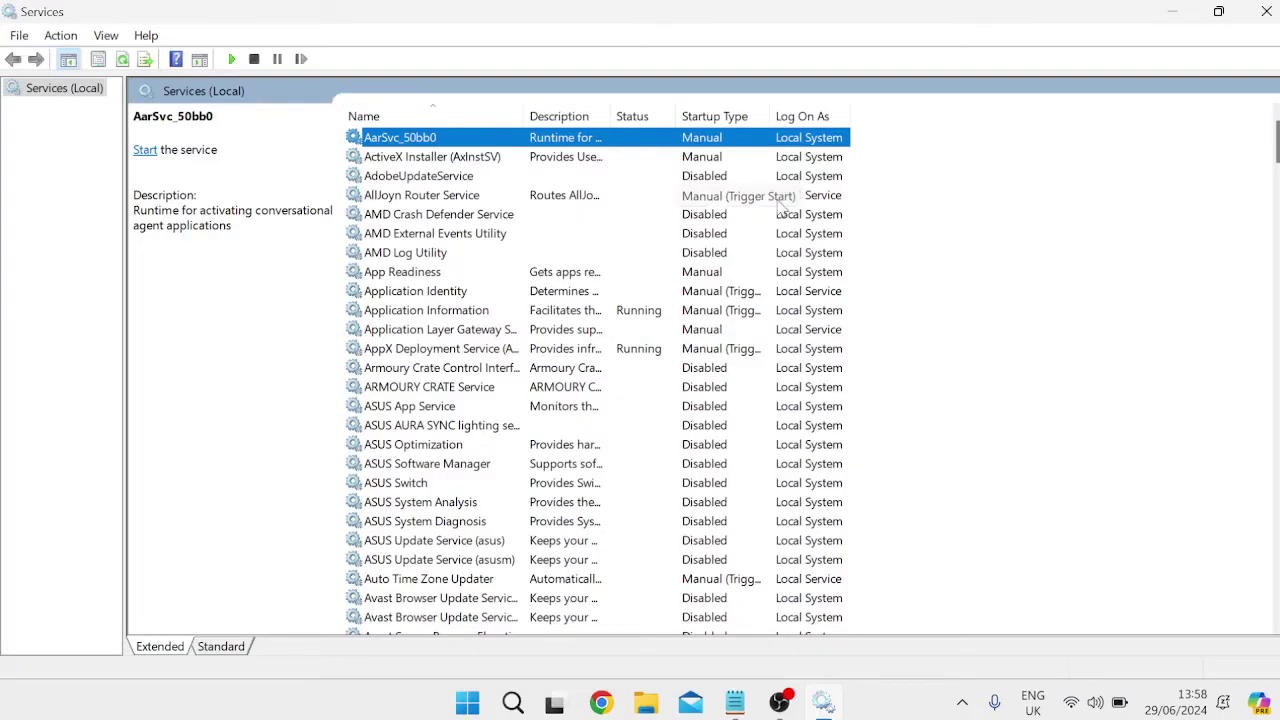
left_click_drag(1274, 140, 1246, 486)
scroll(568, 225, "up", 1)
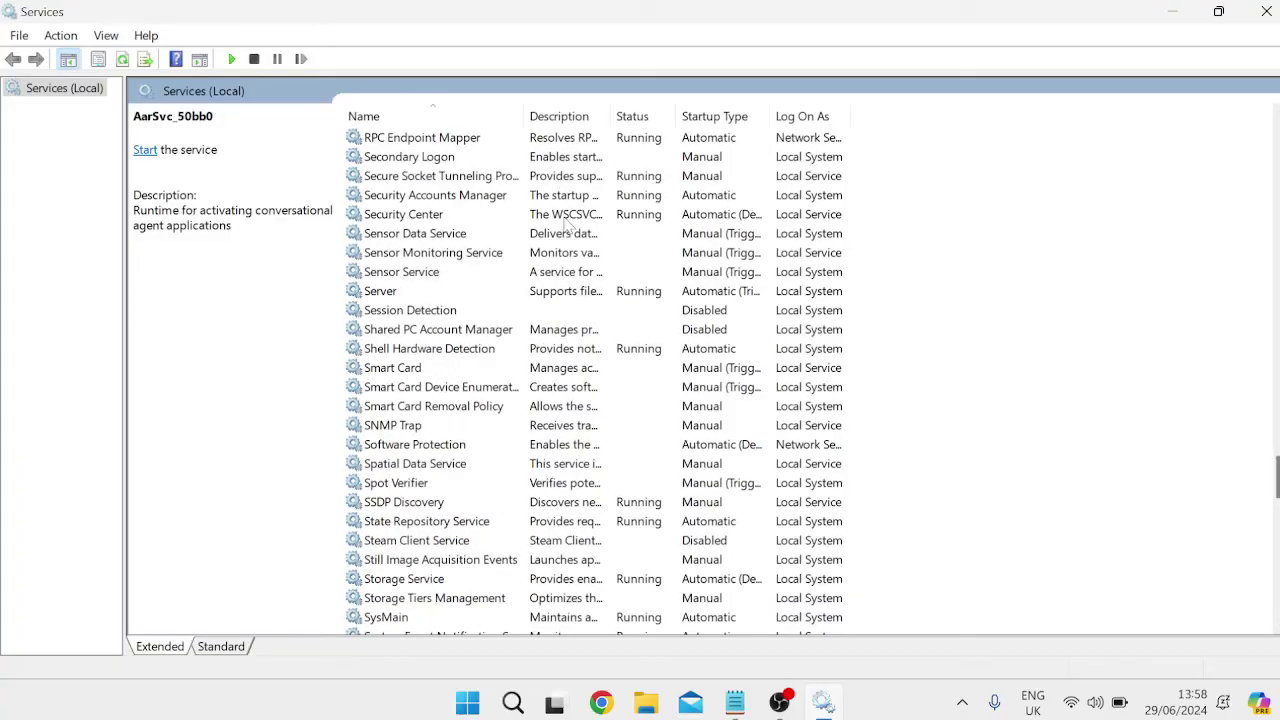
left_click(410, 216)
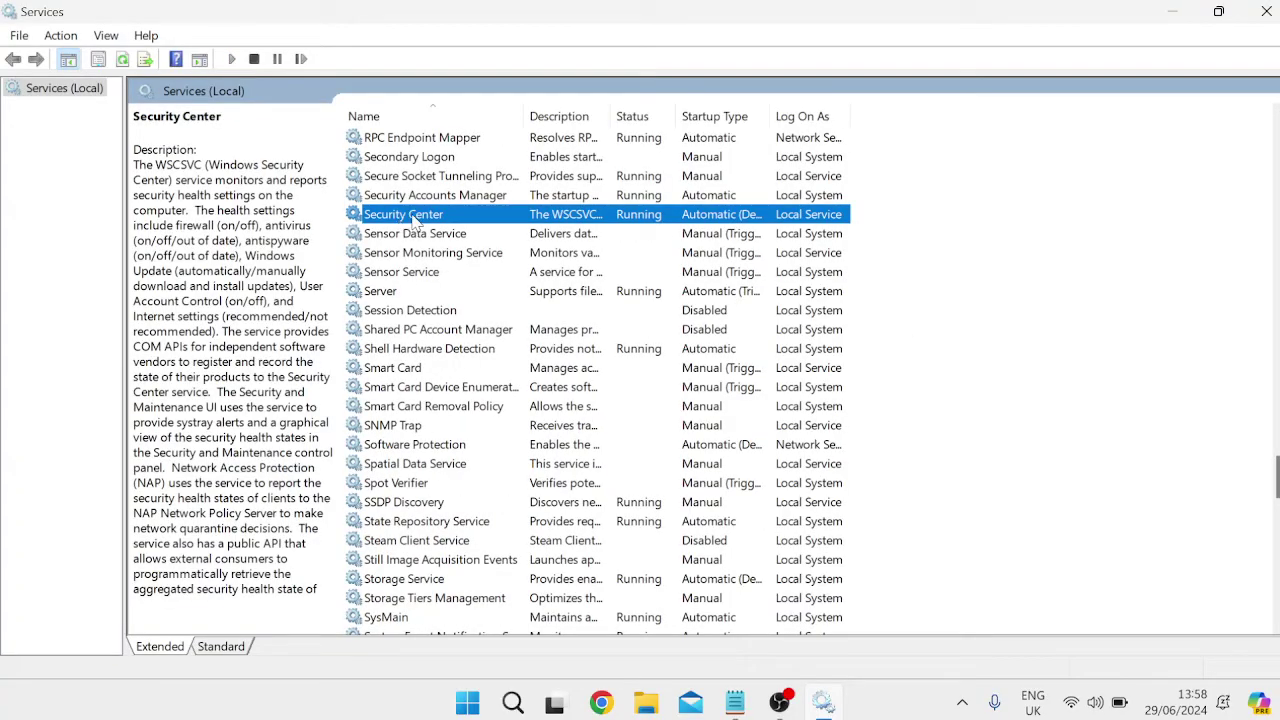
double_click(413, 216)
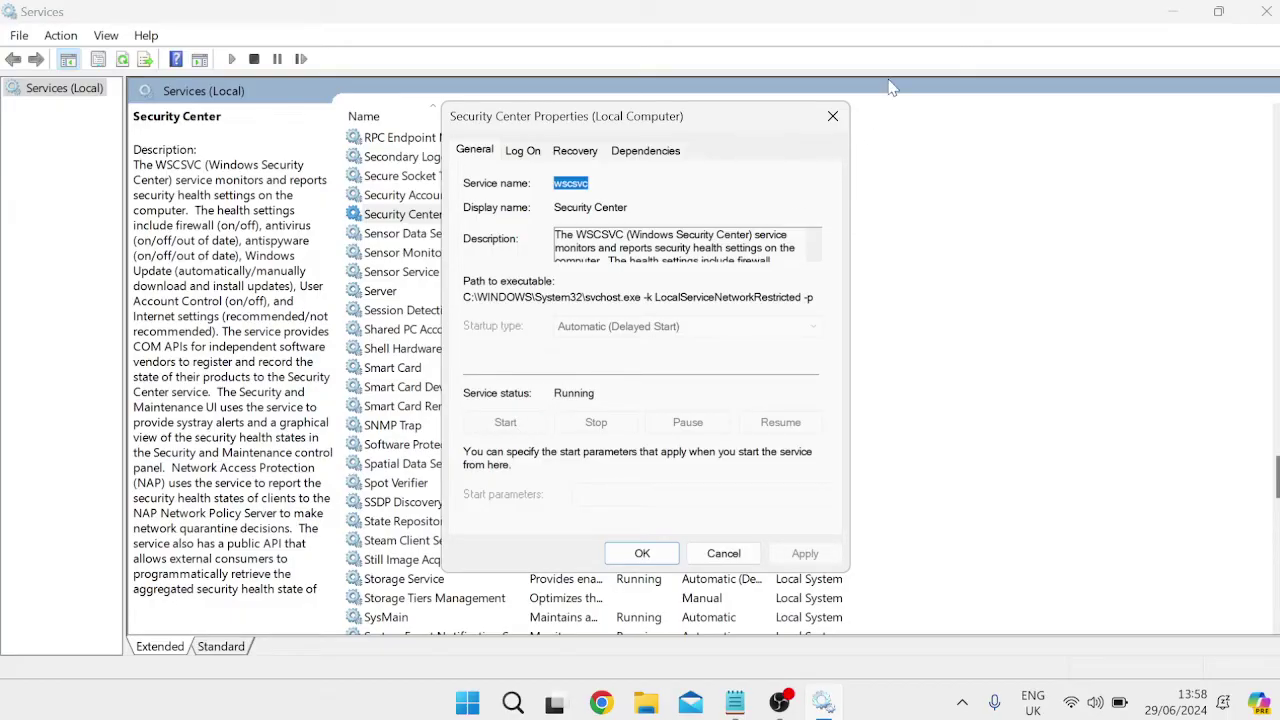
left_click(835, 118)
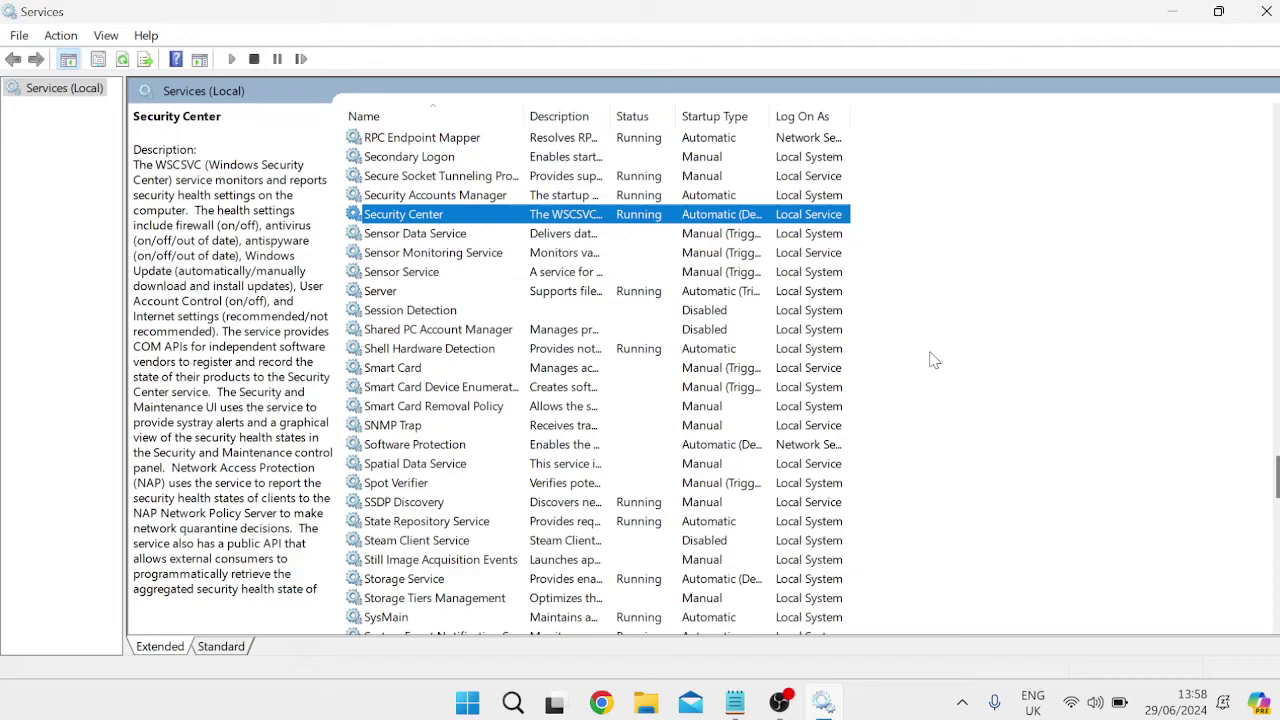
Open Windows Defender Firewall's properties, confirm it is Running with Automatic startup, and close them.
scroll(1276, 480, "down", 20)
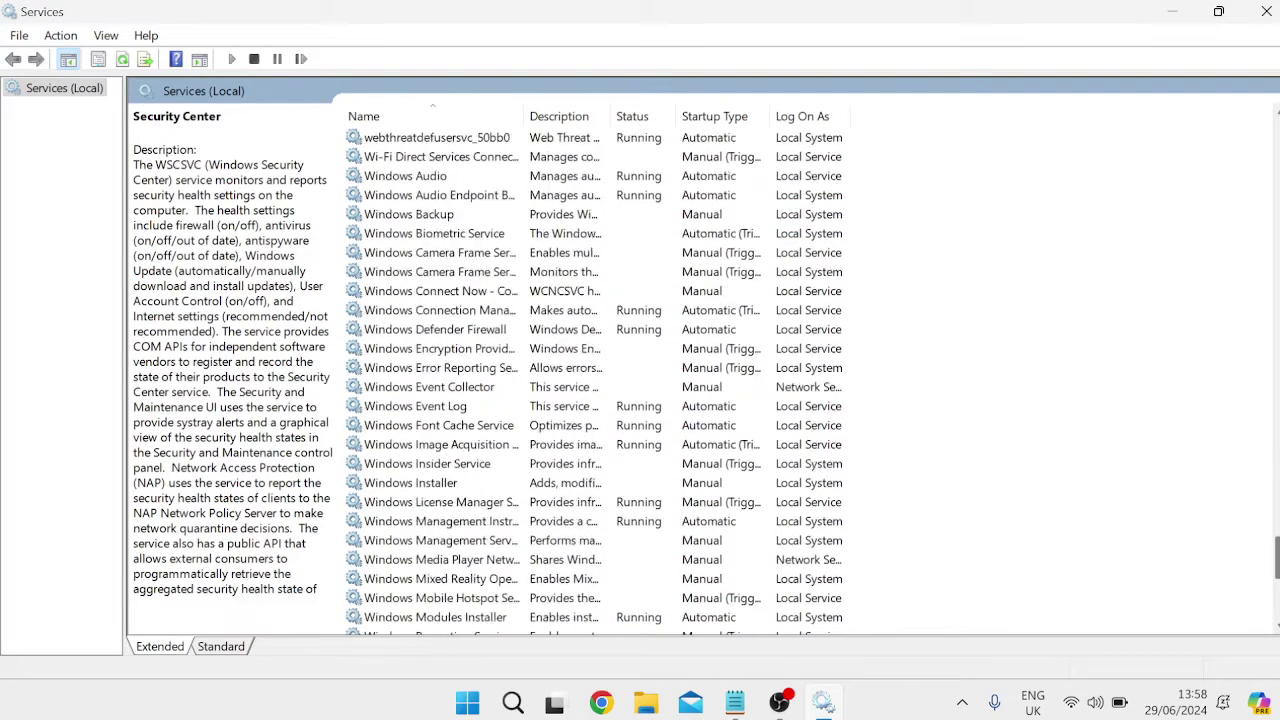
scroll(586, 291, "up", 5)
left_click(455, 273)
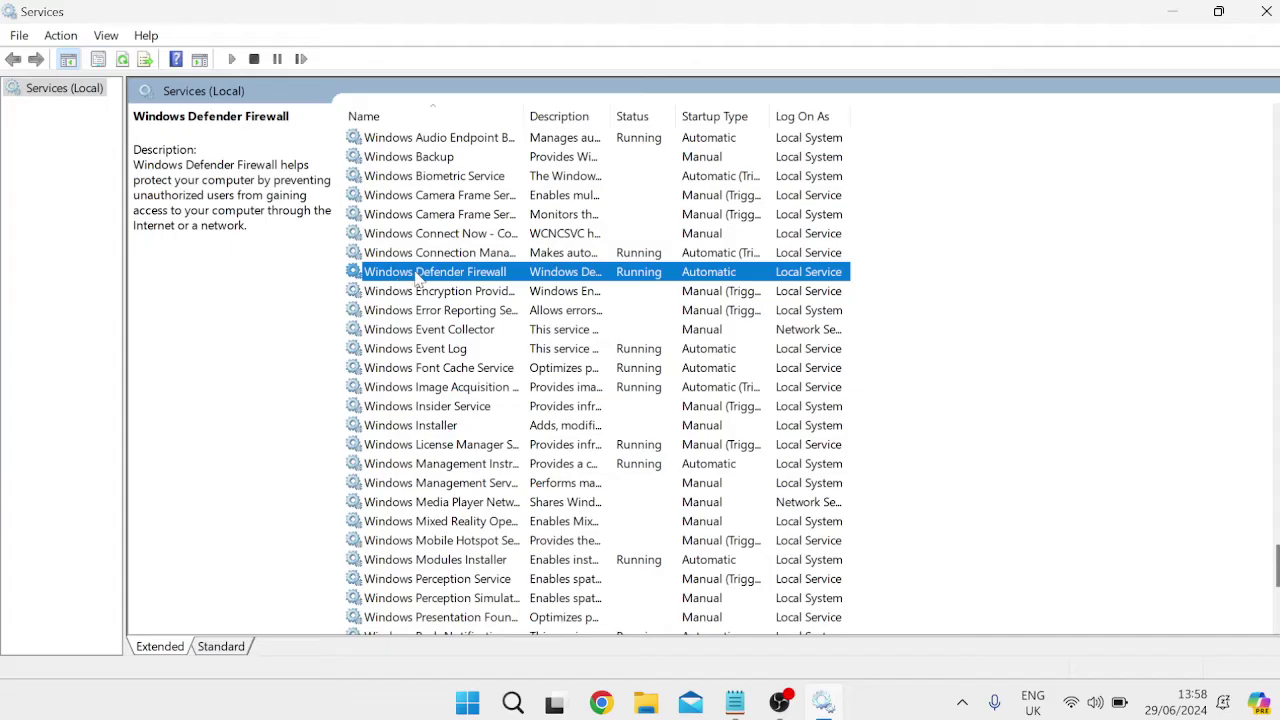
double_click(440, 282)
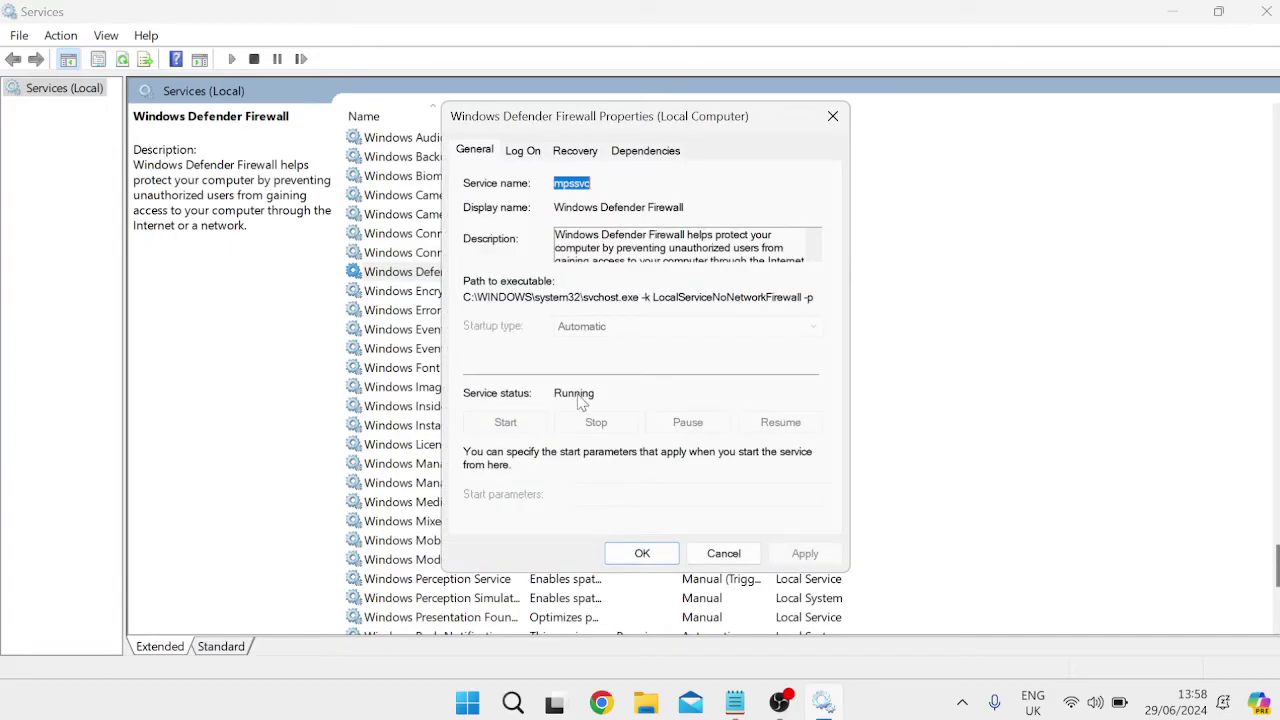
left_click(832, 116)
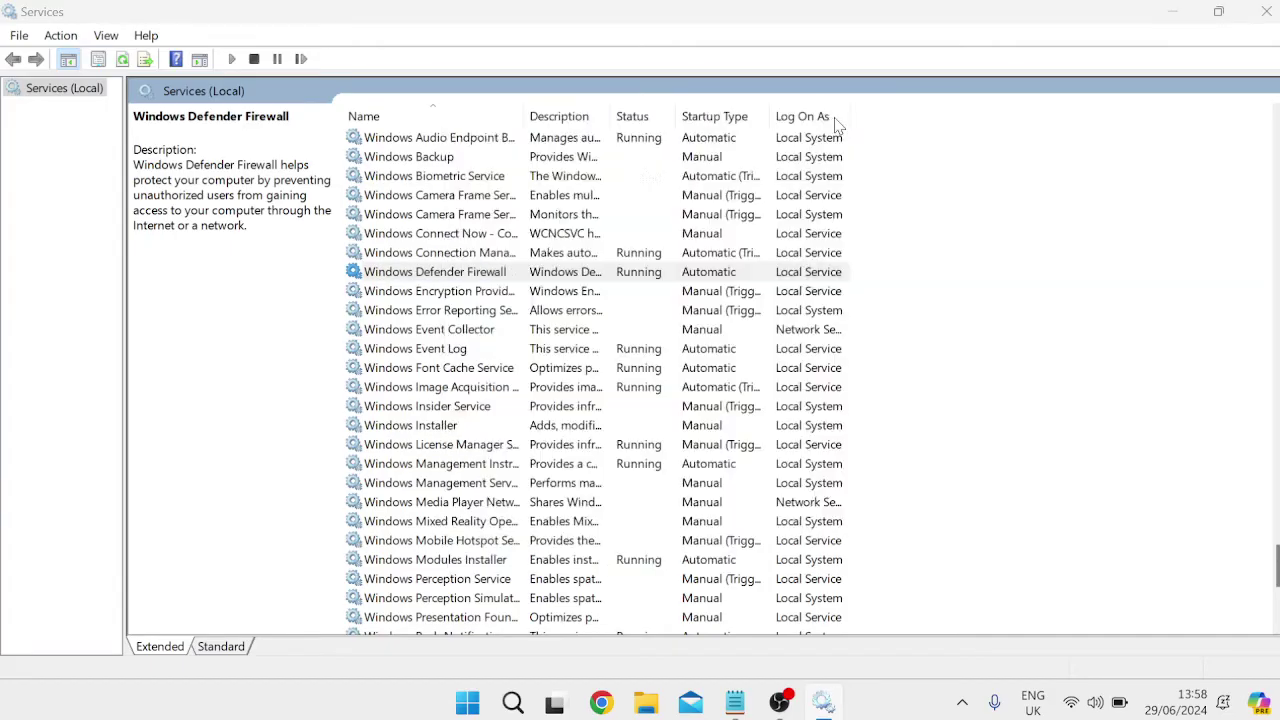
scroll(518, 398, "up", 2)
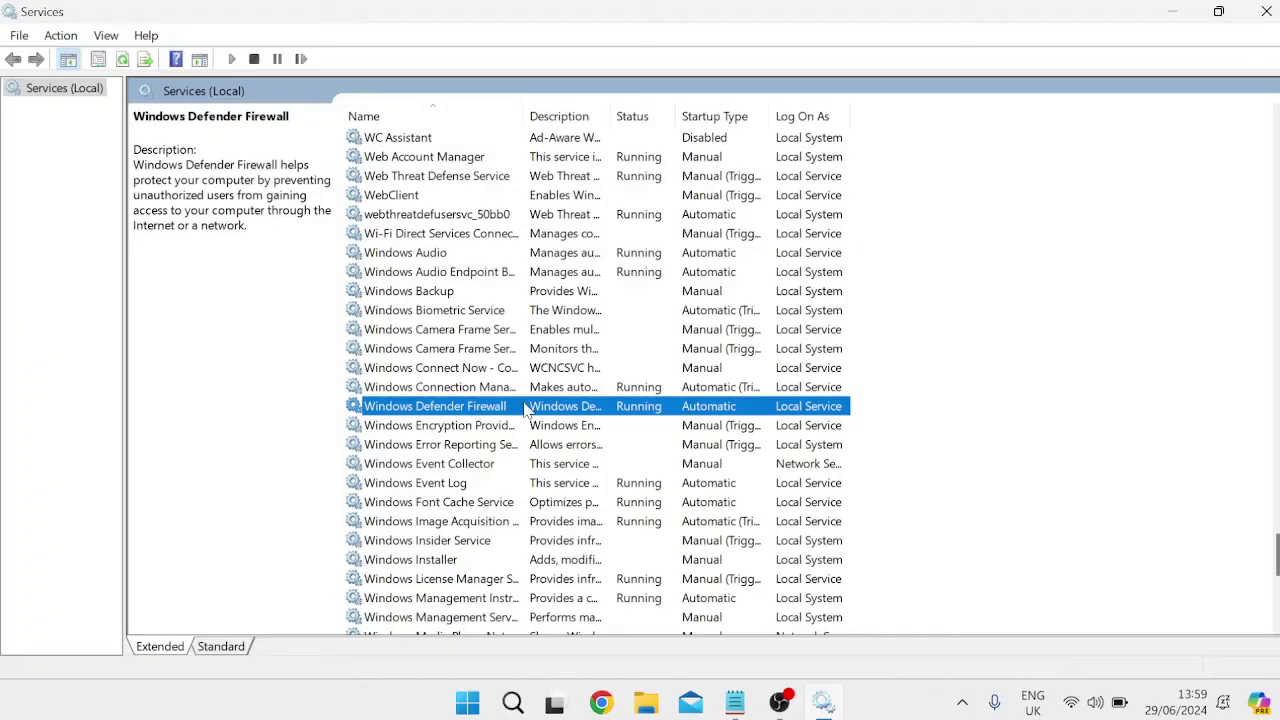
Close Services and launch the Settings app from Start search.
left_click(1266, 11)
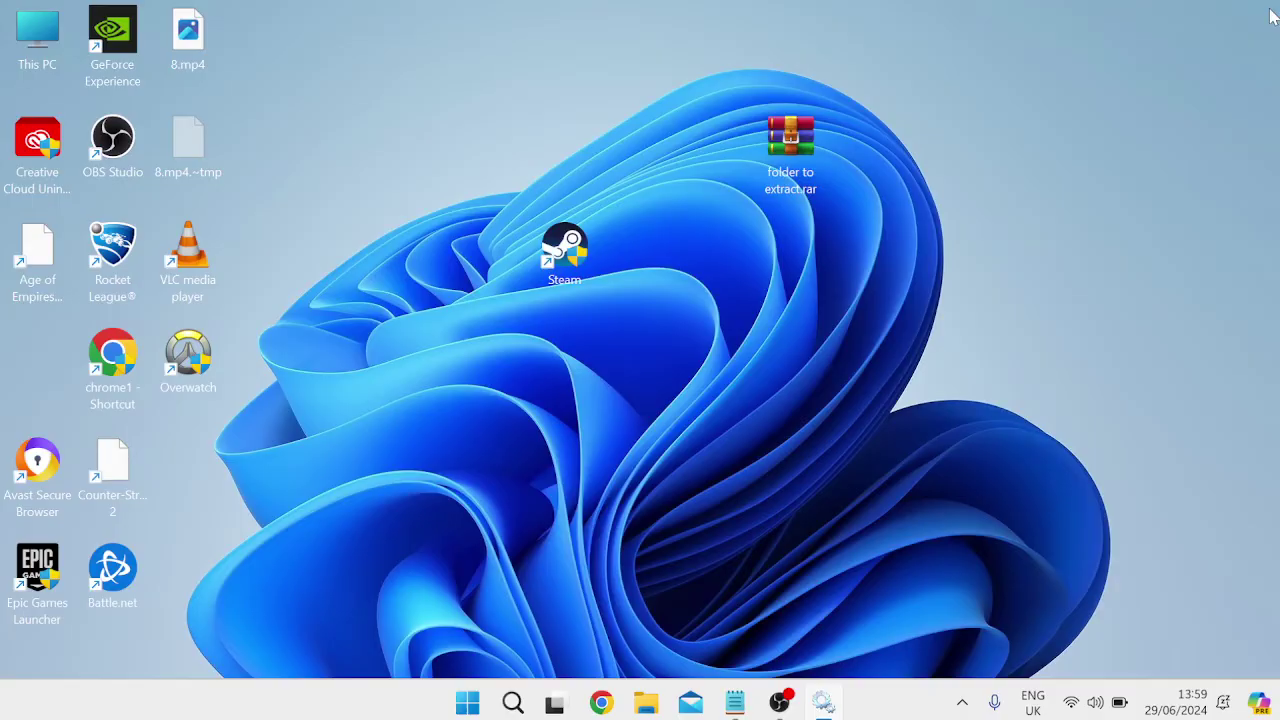
key("super")
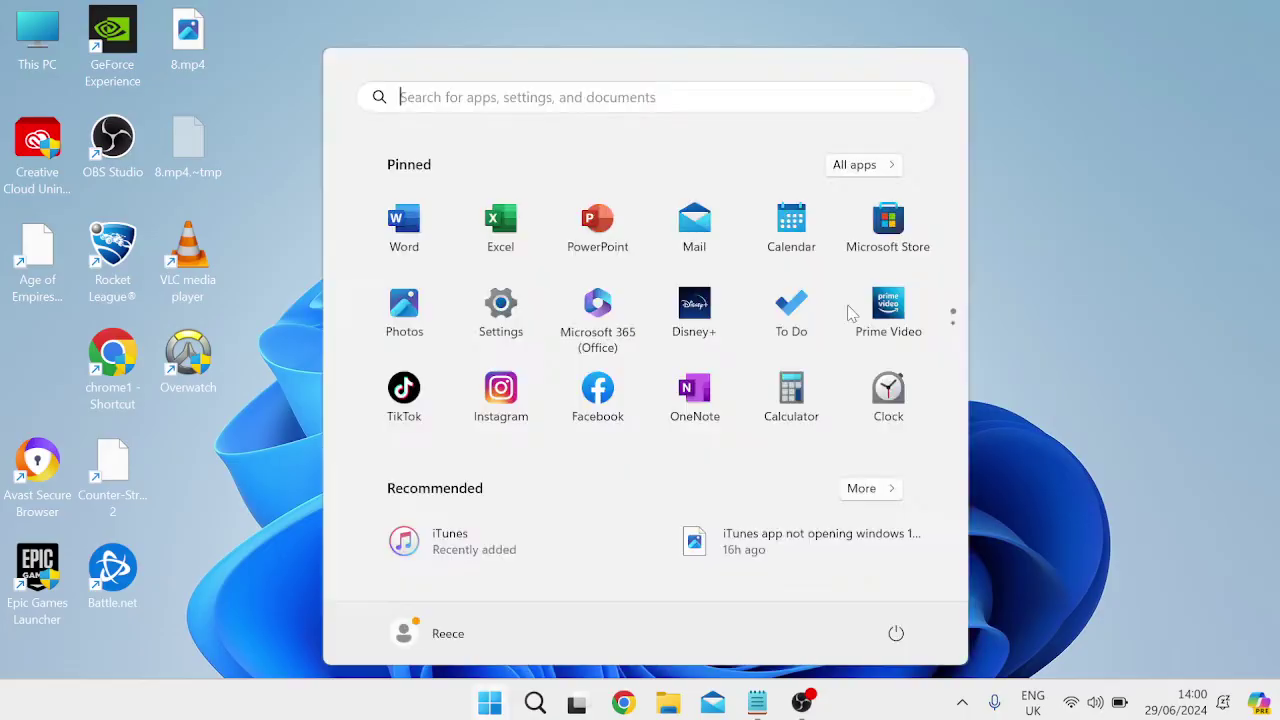
type("settings")
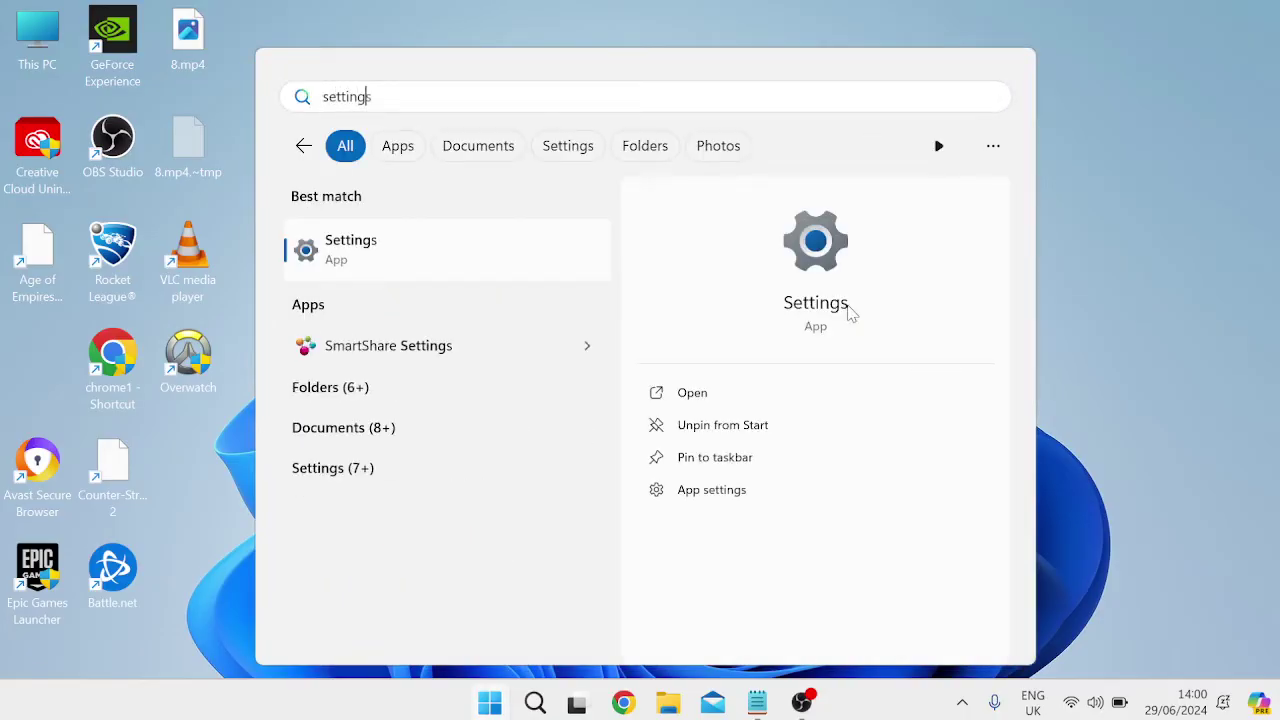
left_click(435, 252)
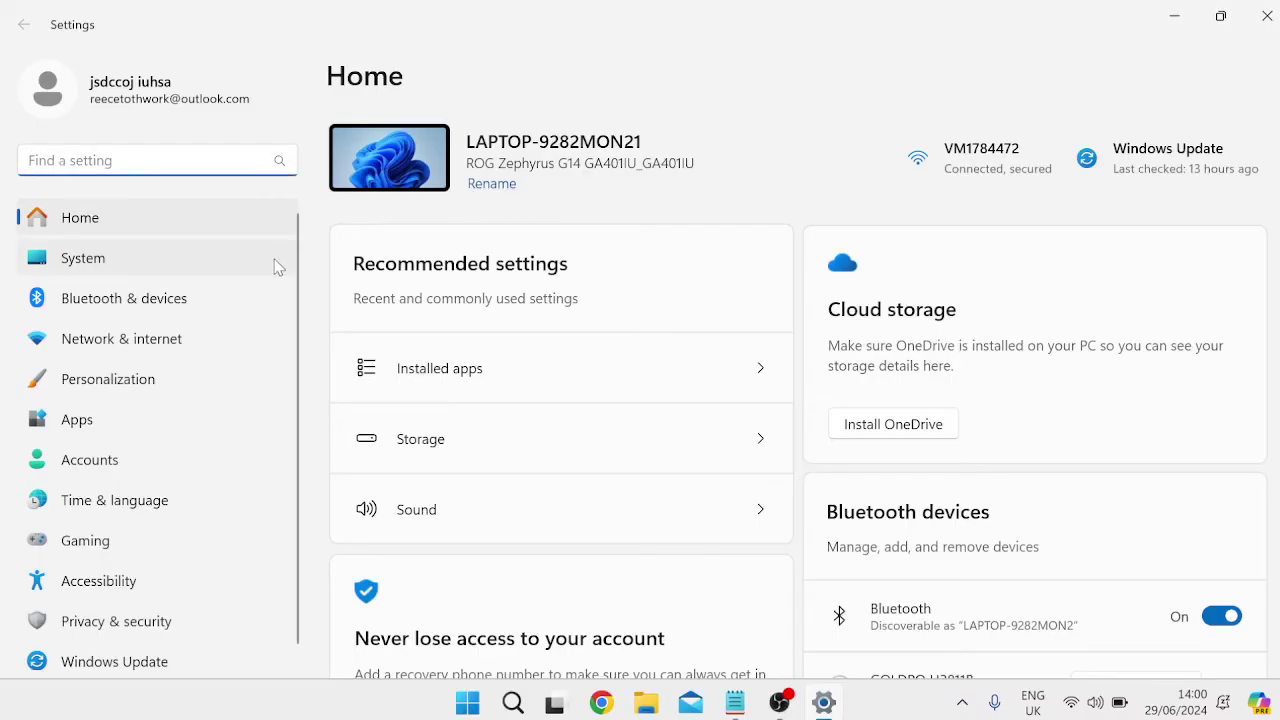
Check for updates in Windows Update, confirm the PC is up to date, then go to Apps.
left_click(150, 655)
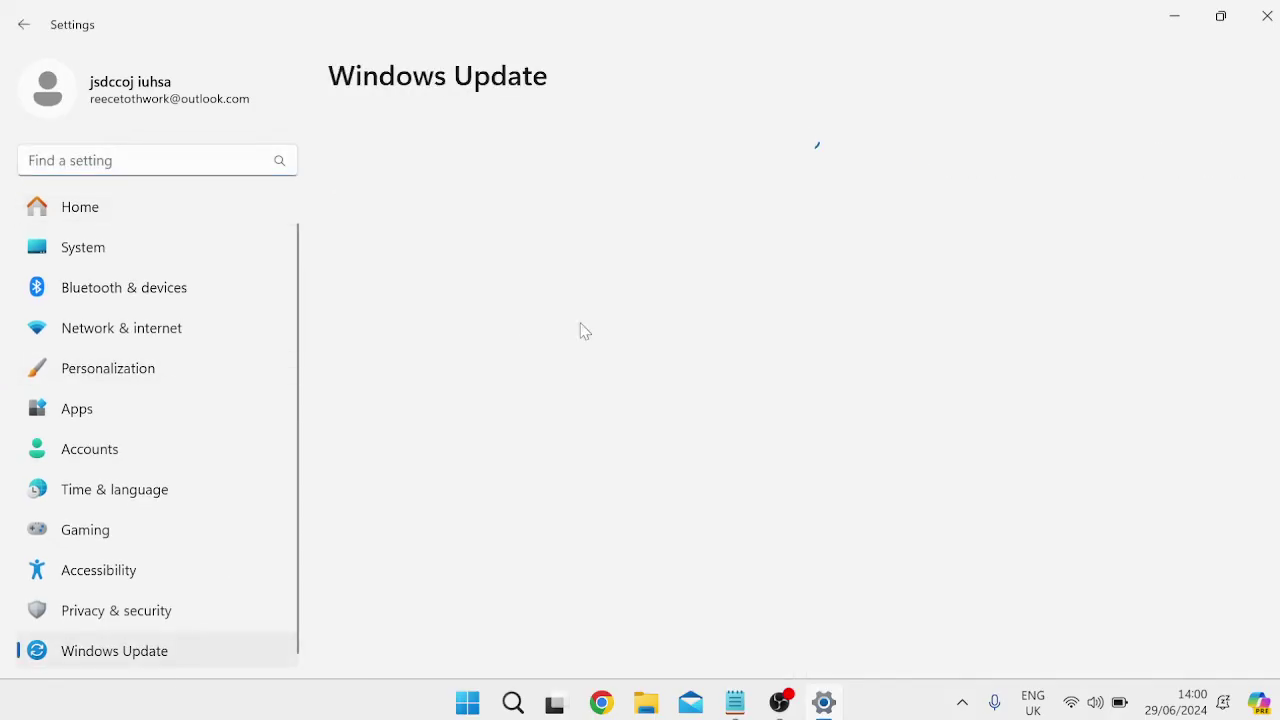
left_click(1180, 171)
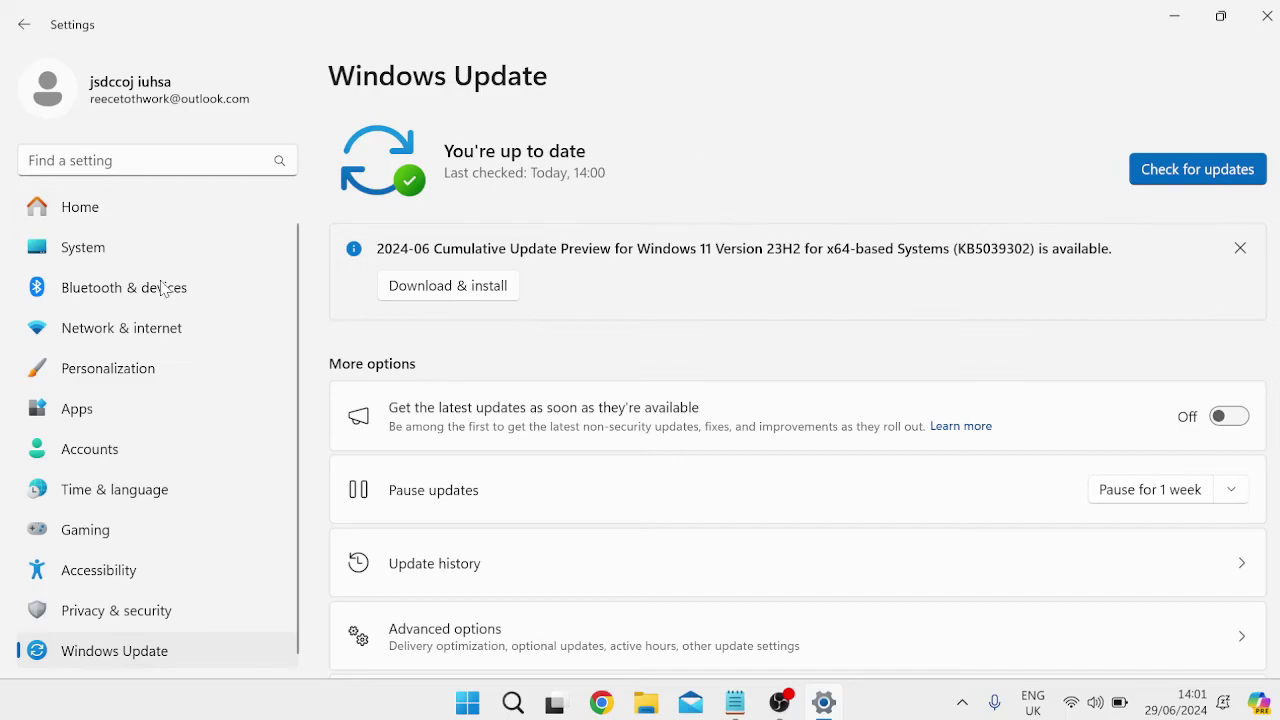
left_click(99, 413)
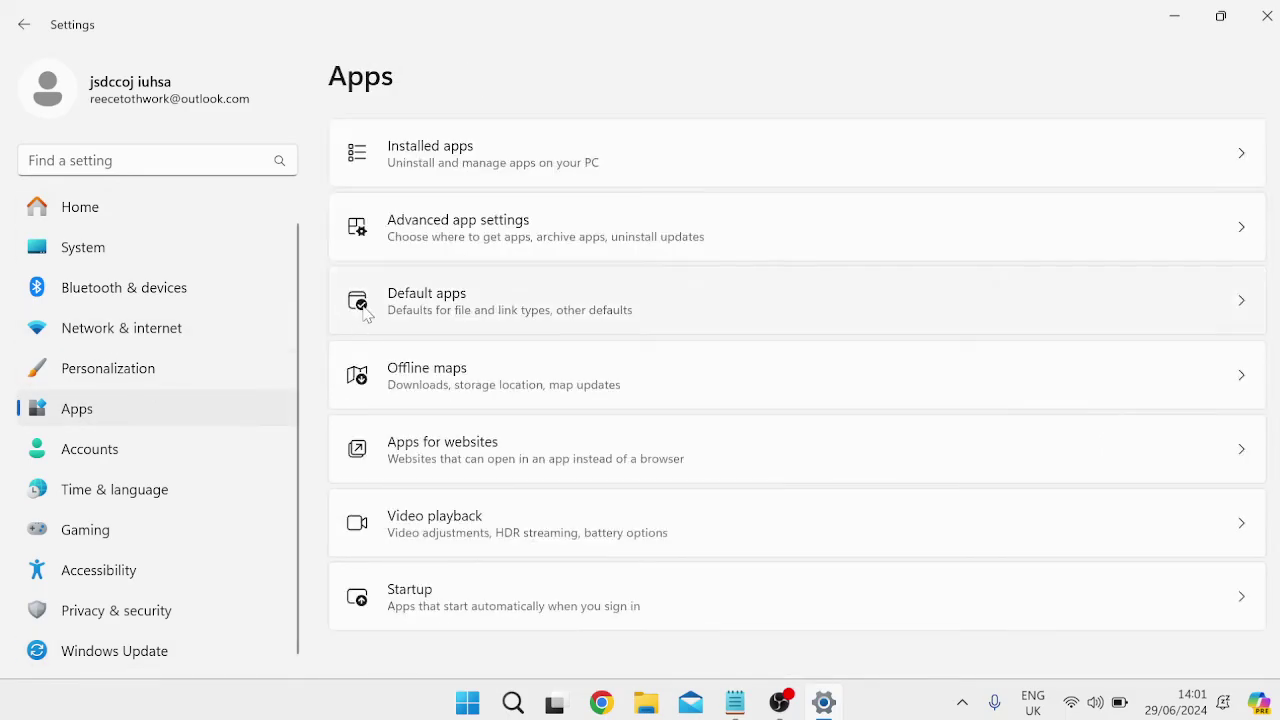
Go to Installed apps, then System components, and open Windows Security's Advanced options.
left_click(560, 160)
scroll(798, 440, "down", 20)
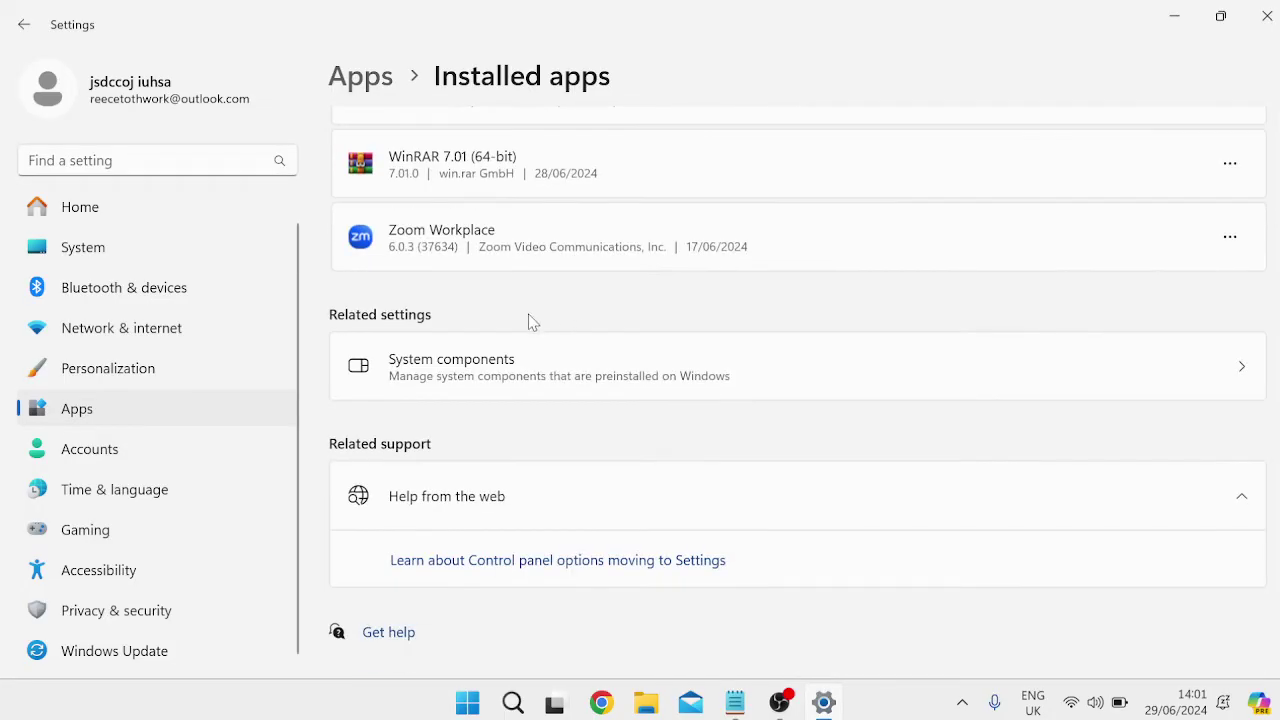
left_click(519, 373)
scroll(462, 367, "down", 3)
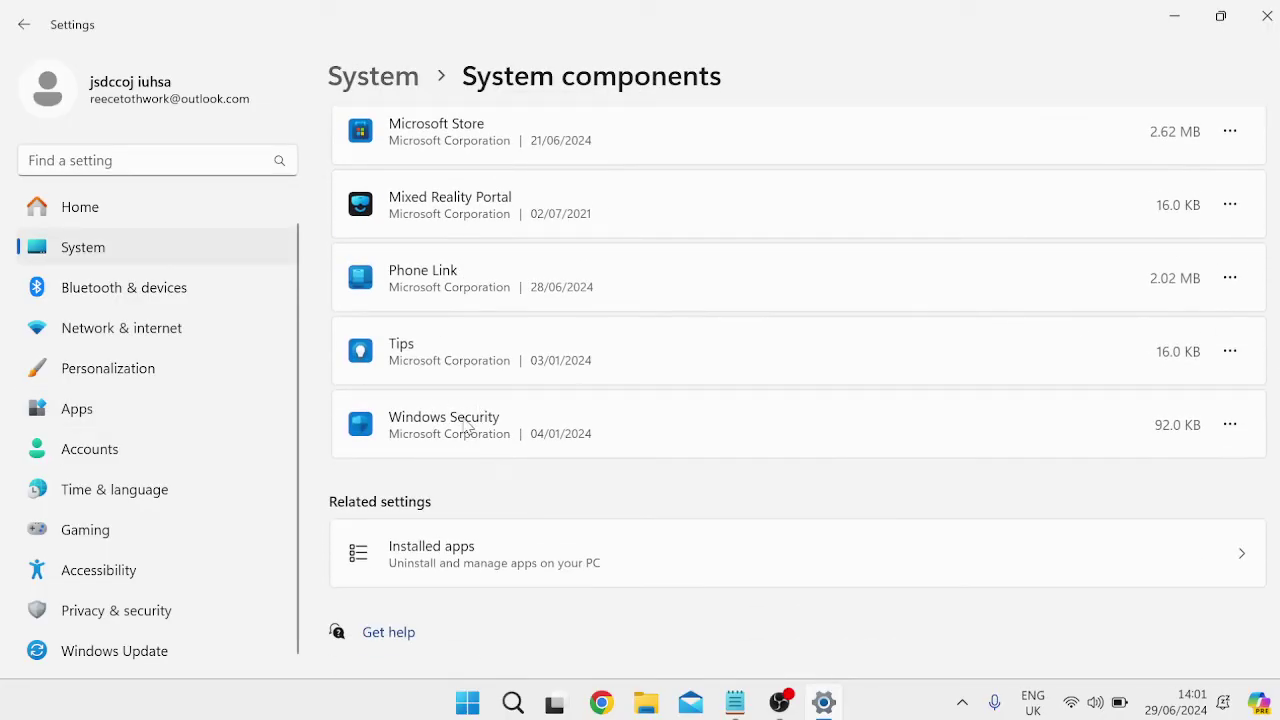
left_click(1238, 425)
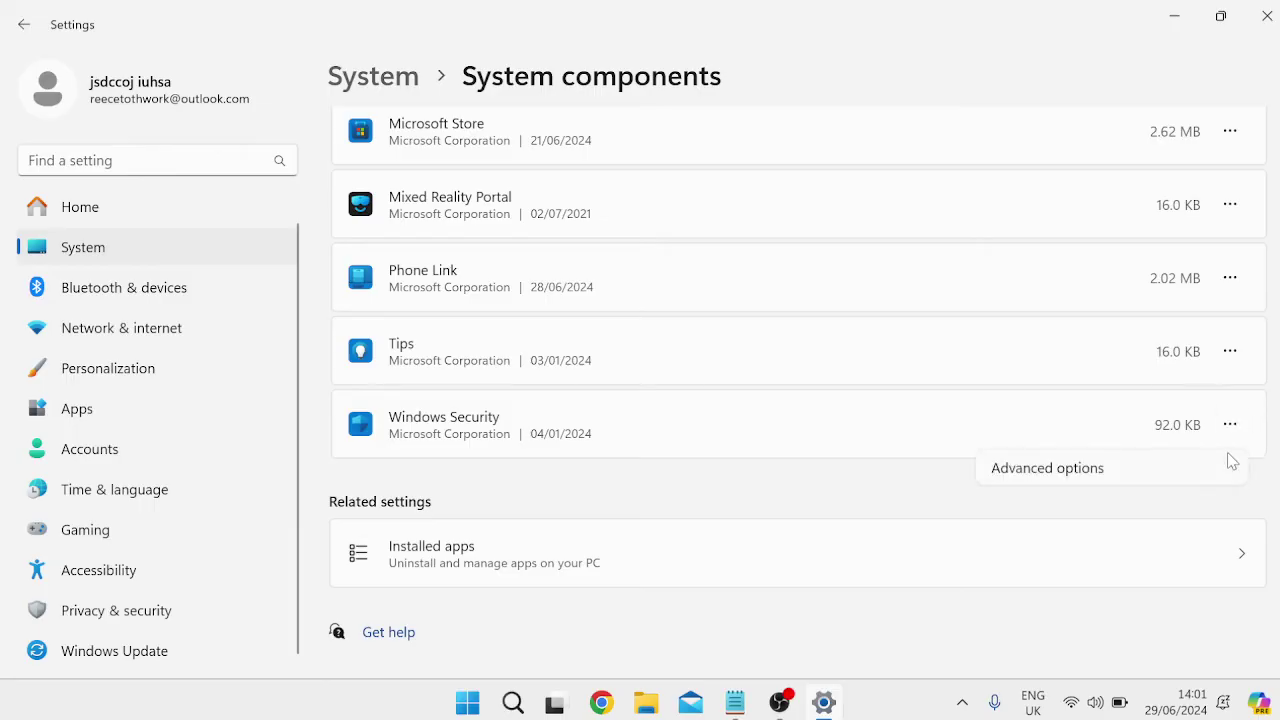
left_click(1072, 474)
Repair the Windows Security component, then reset it and confirm the reset.
scroll(697, 254, "down", 10)
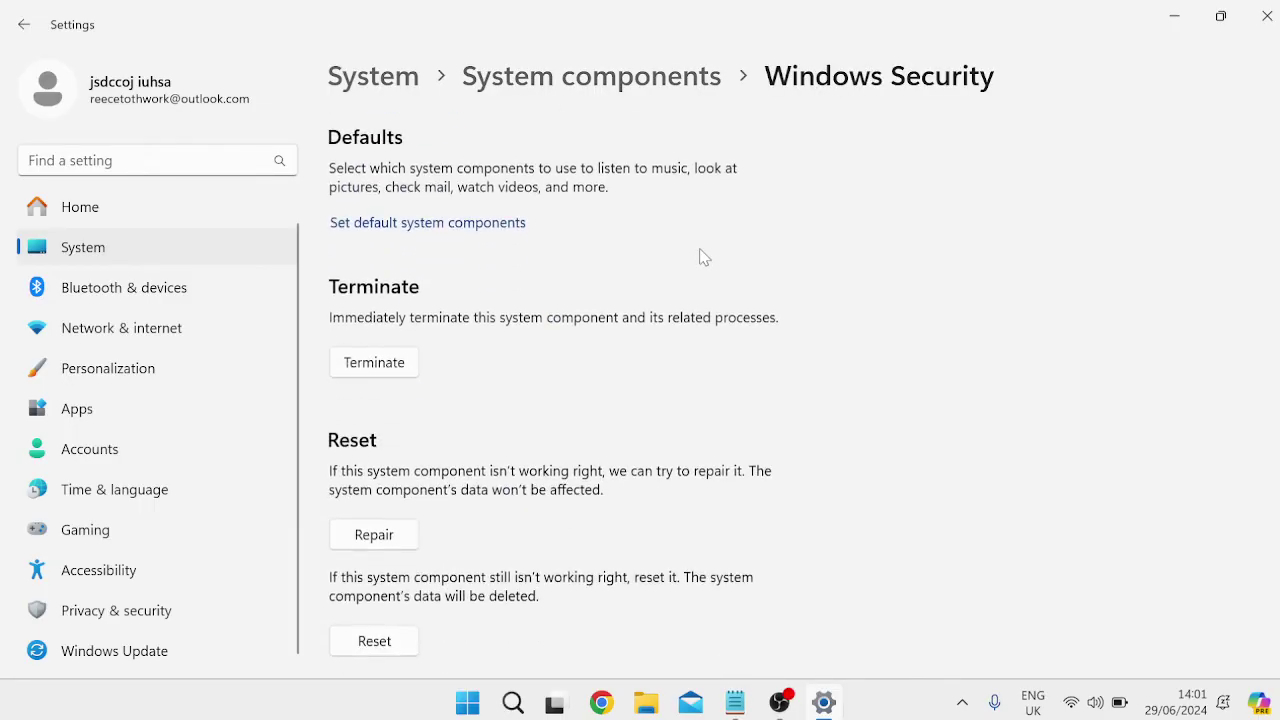
scroll(463, 242, "down", 2)
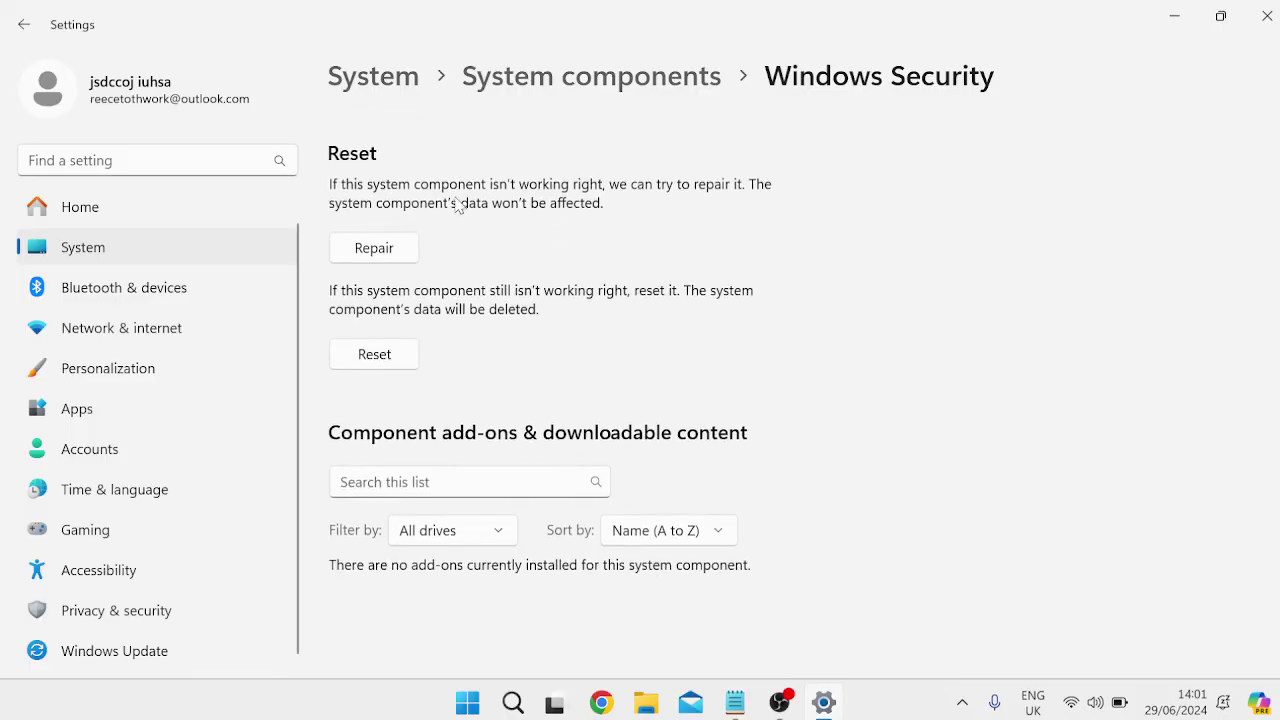
left_click(362, 256)
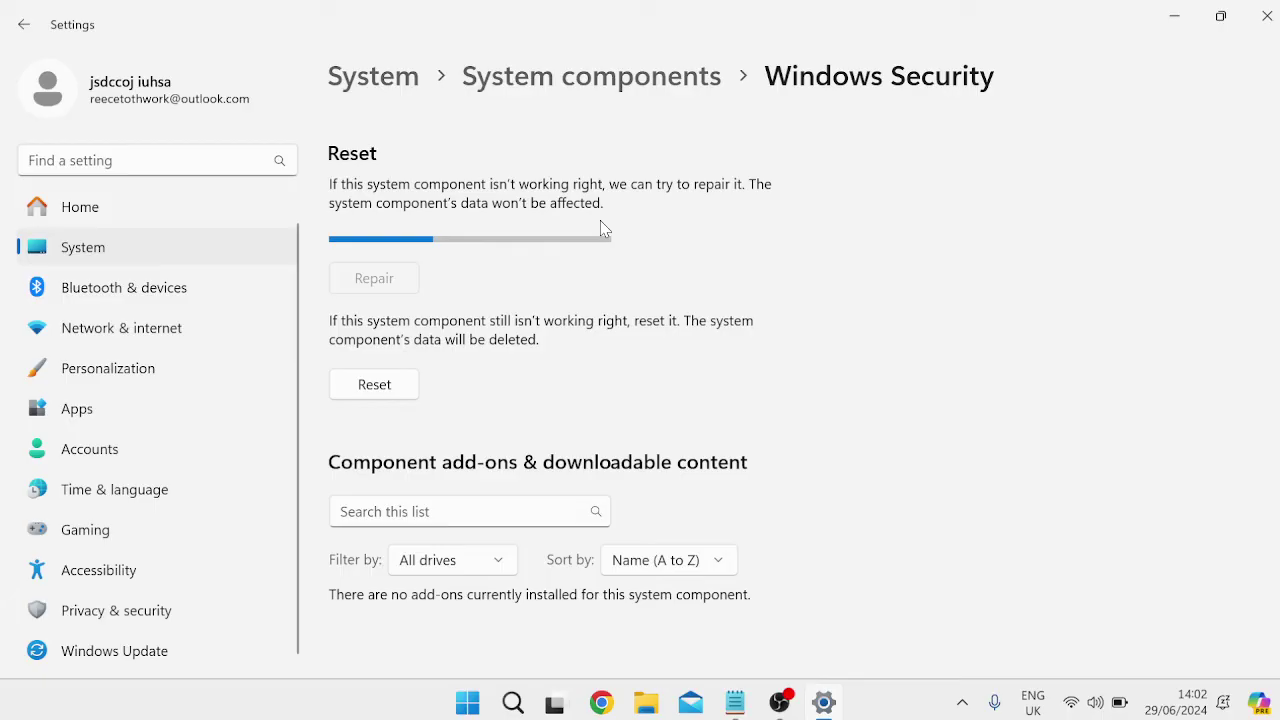
left_click(381, 361)
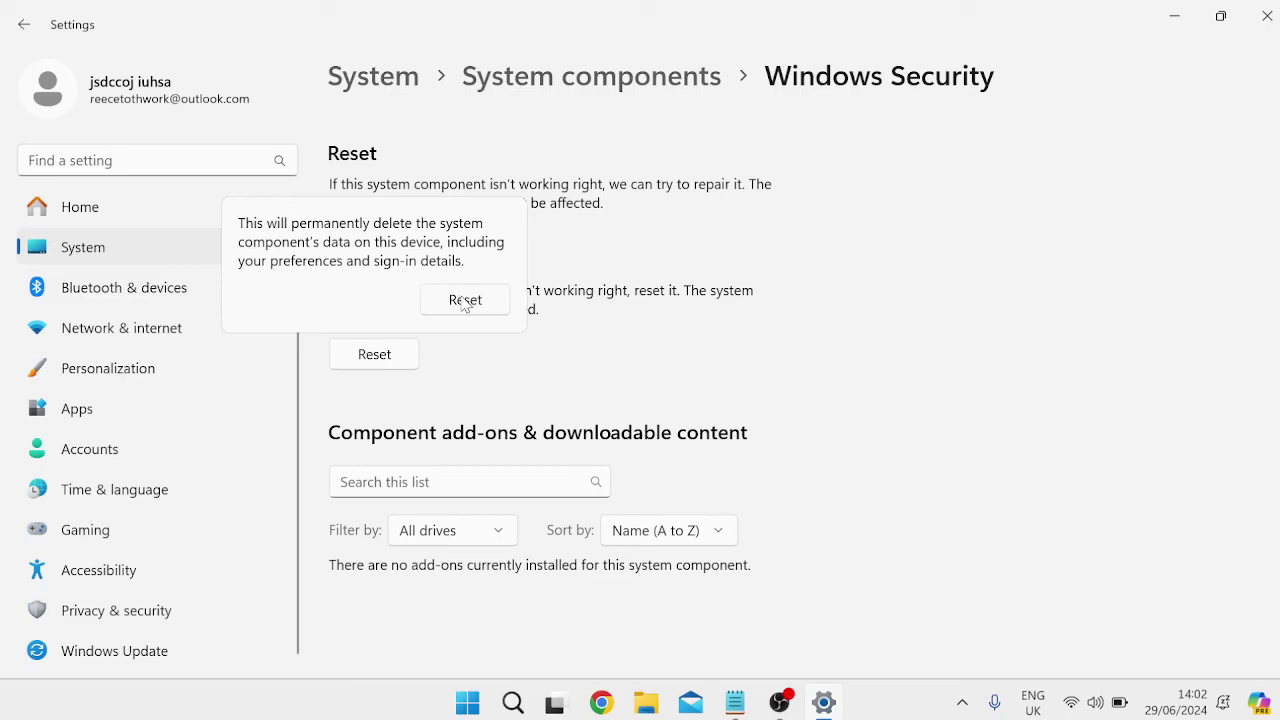
left_click(465, 301)
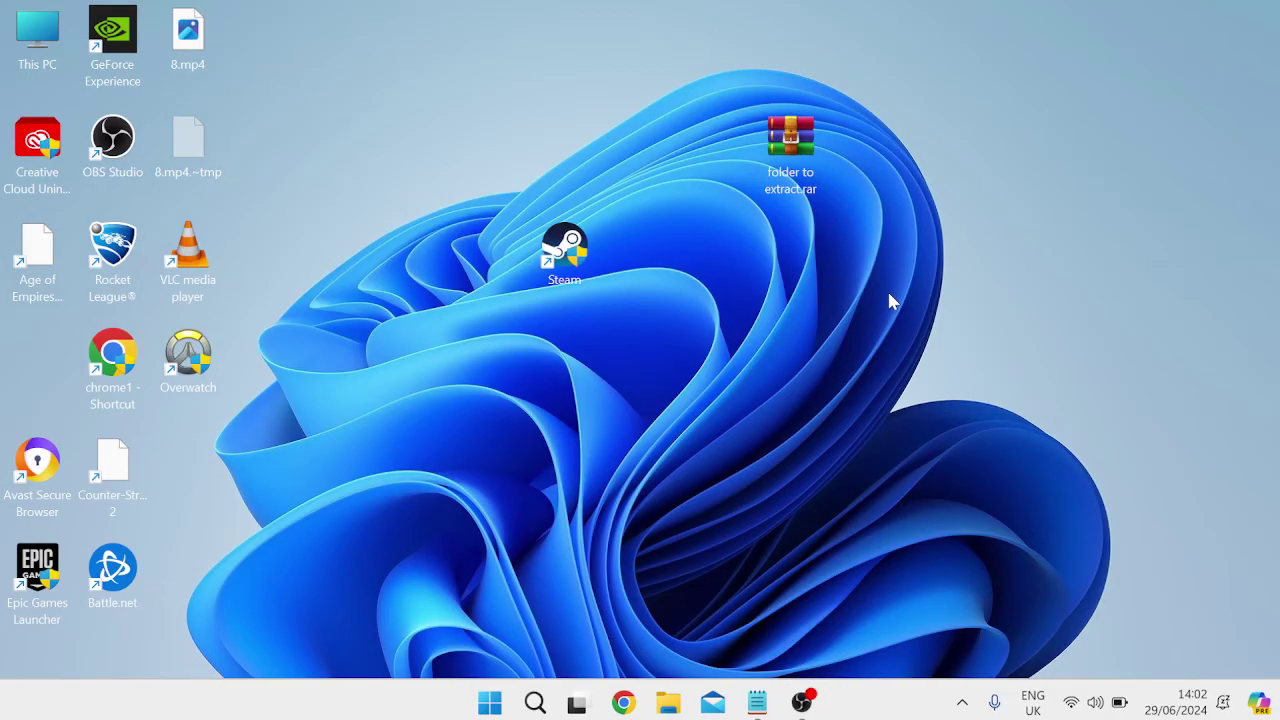
Search Start for 'powers' and launch Windows PowerShell as administrator.
key("super")
type("power")
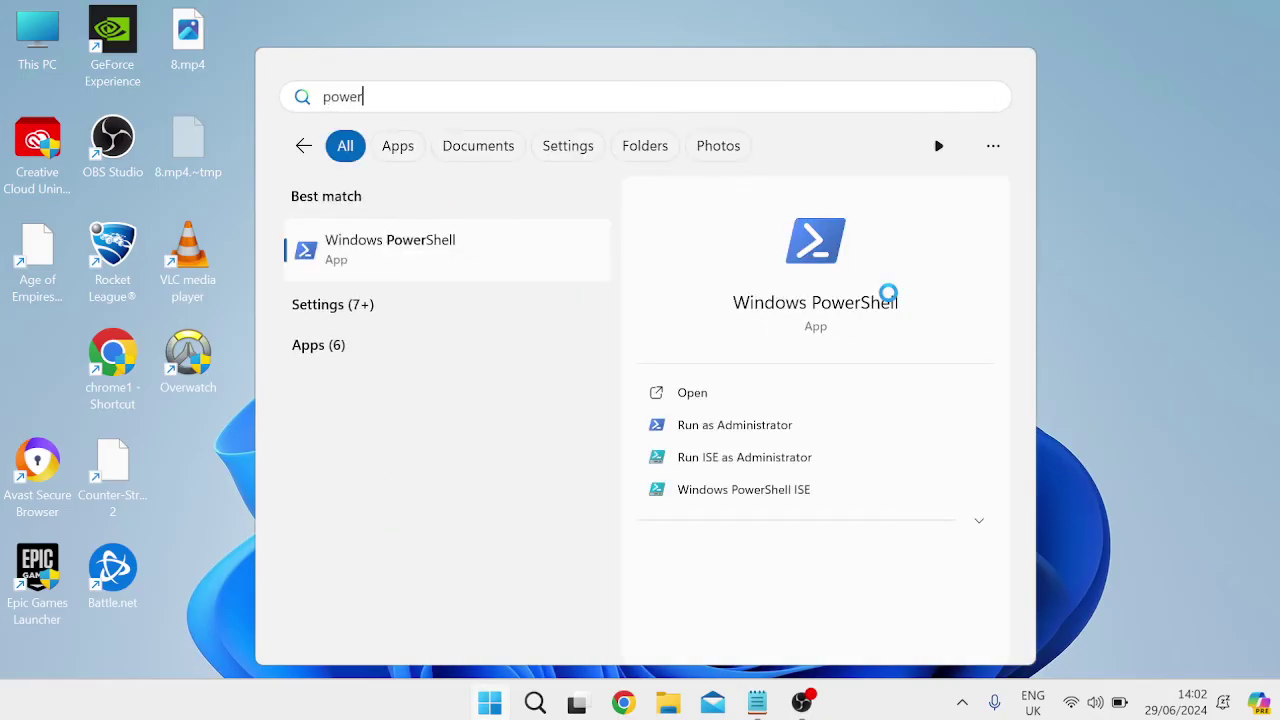
type("sh")
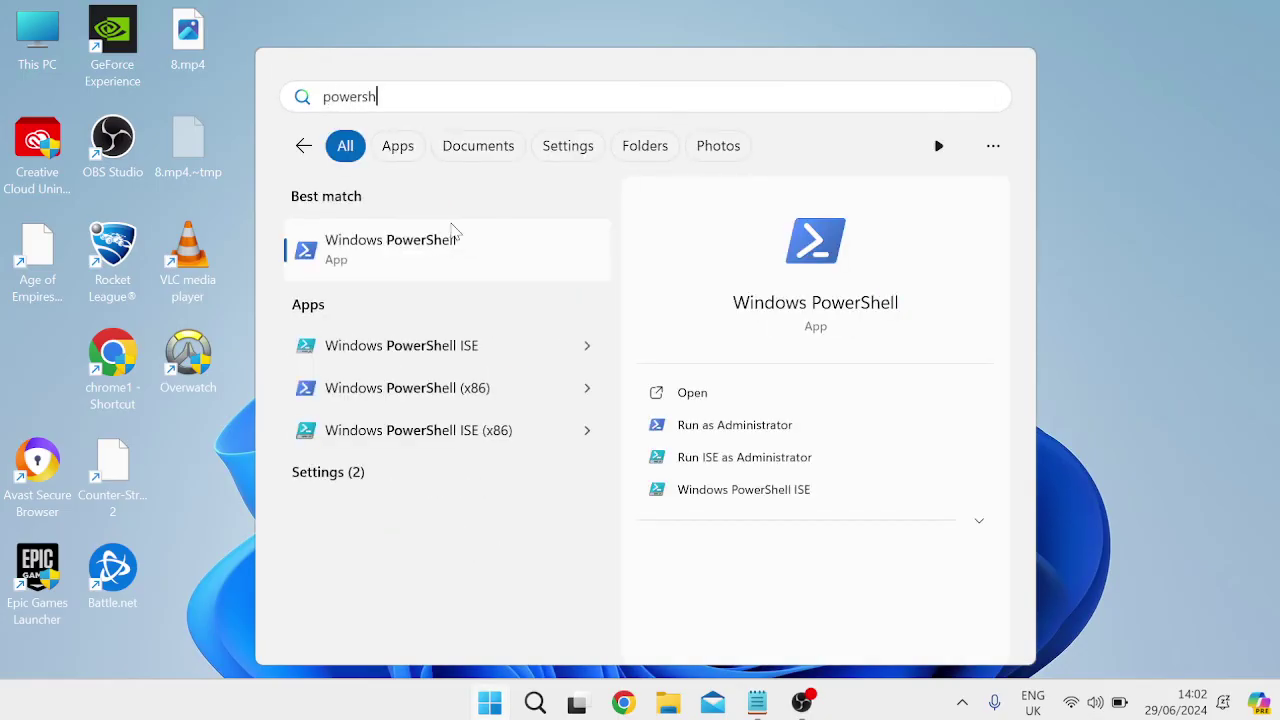
right_click(443, 252)
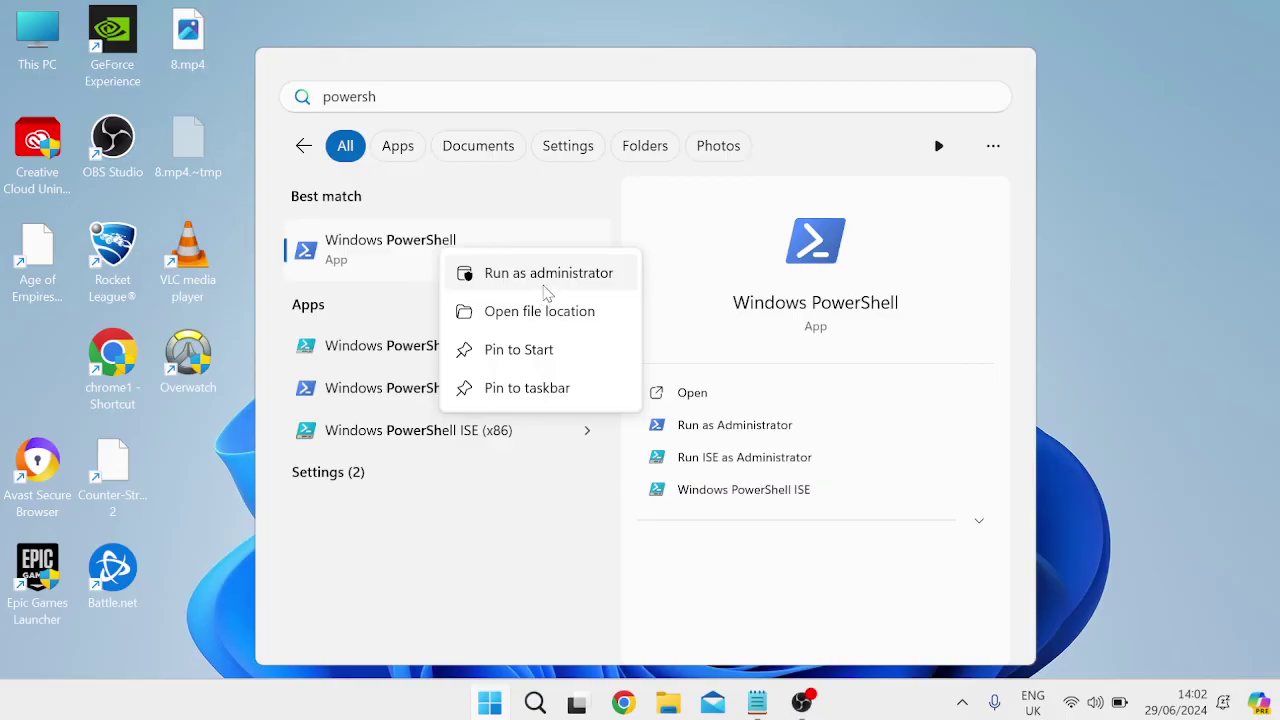
left_click(546, 285)
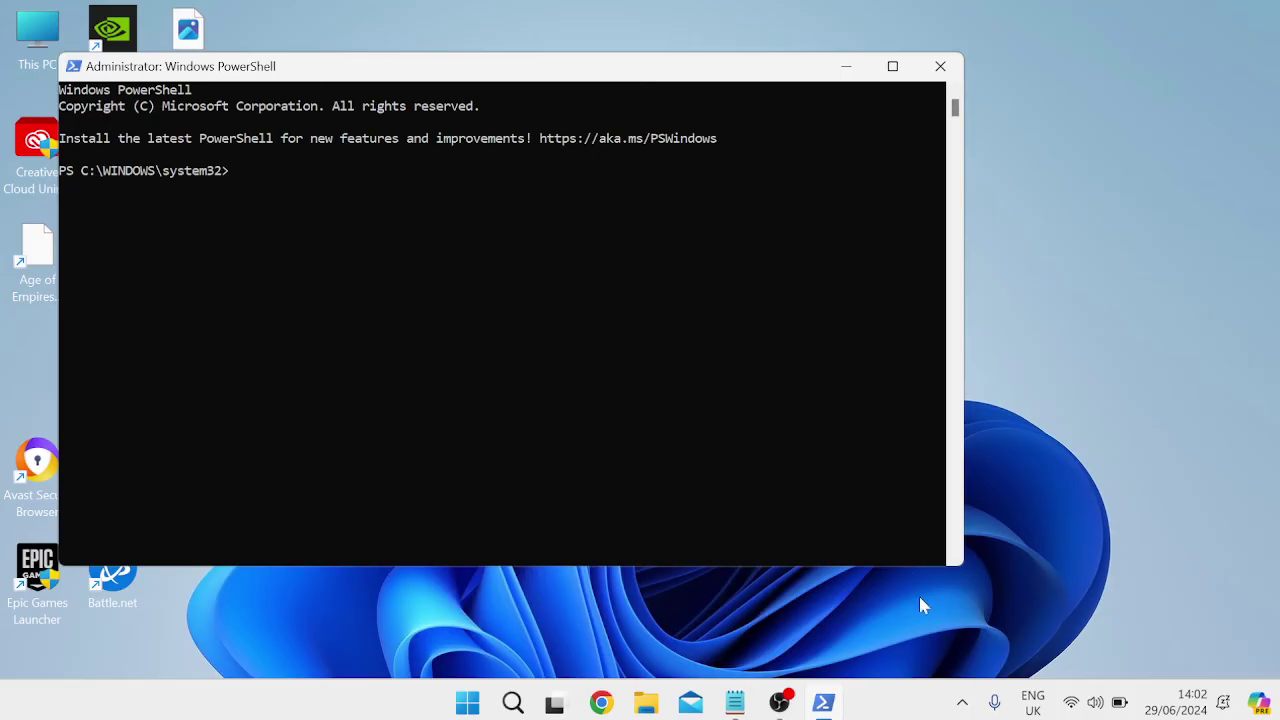
Copy the 'Set-MpPreference -UILockdown $false' command line from the Notepad note.
left_click(735, 703)
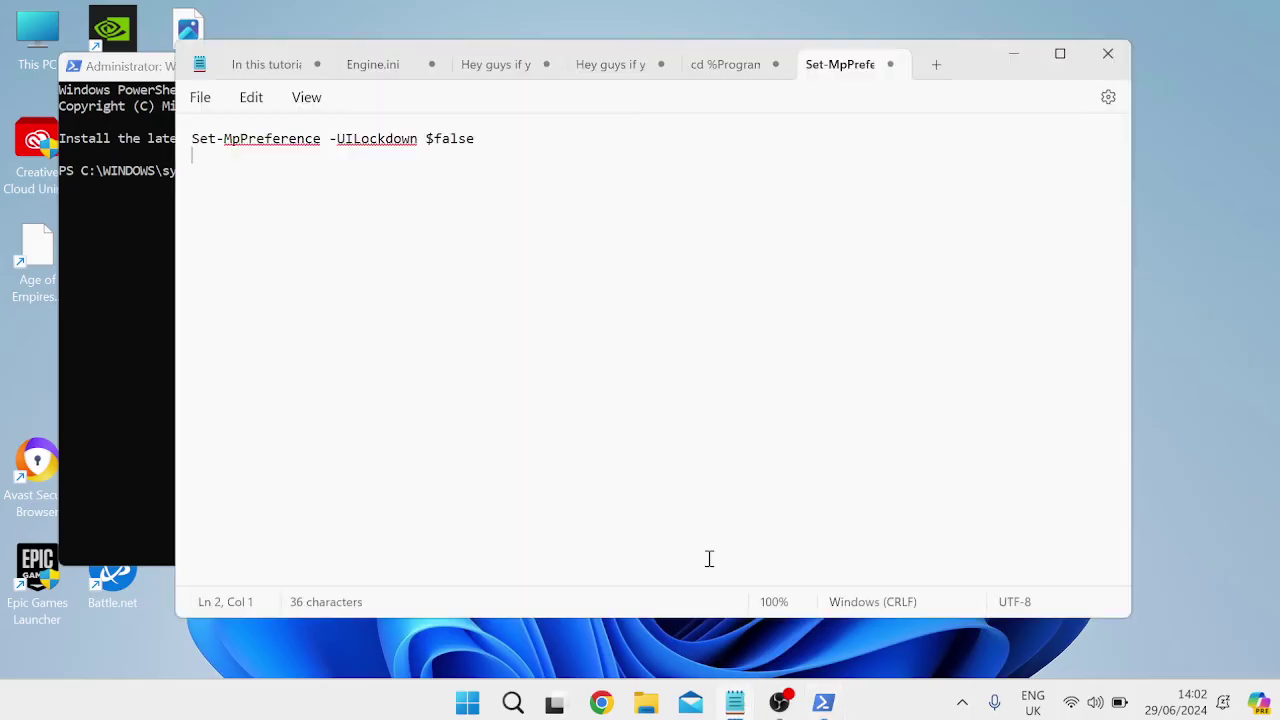
triple_click(356, 139)
right_click(366, 143)
left_click(443, 257)
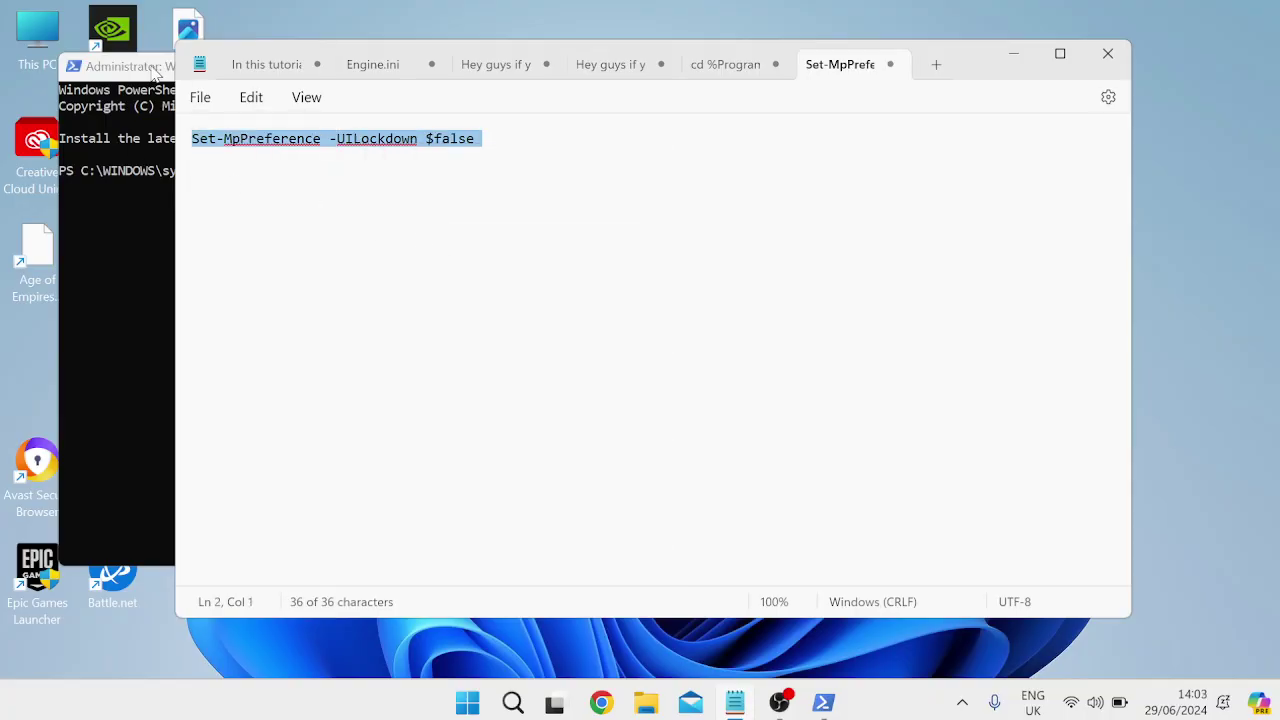
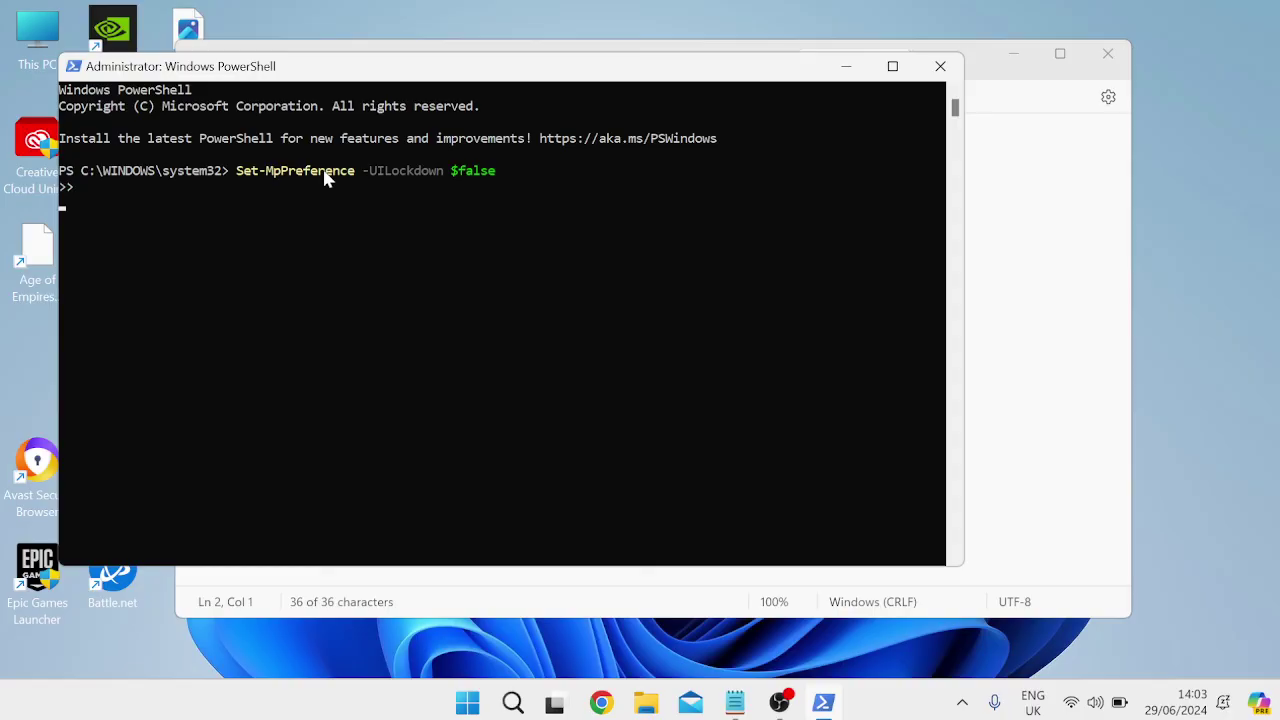
Run Set-MpPreference -UILockdown $false, close the admin PowerShell window, and minimize Notepad to the desktop.
key("Return")
left_click(940, 66)
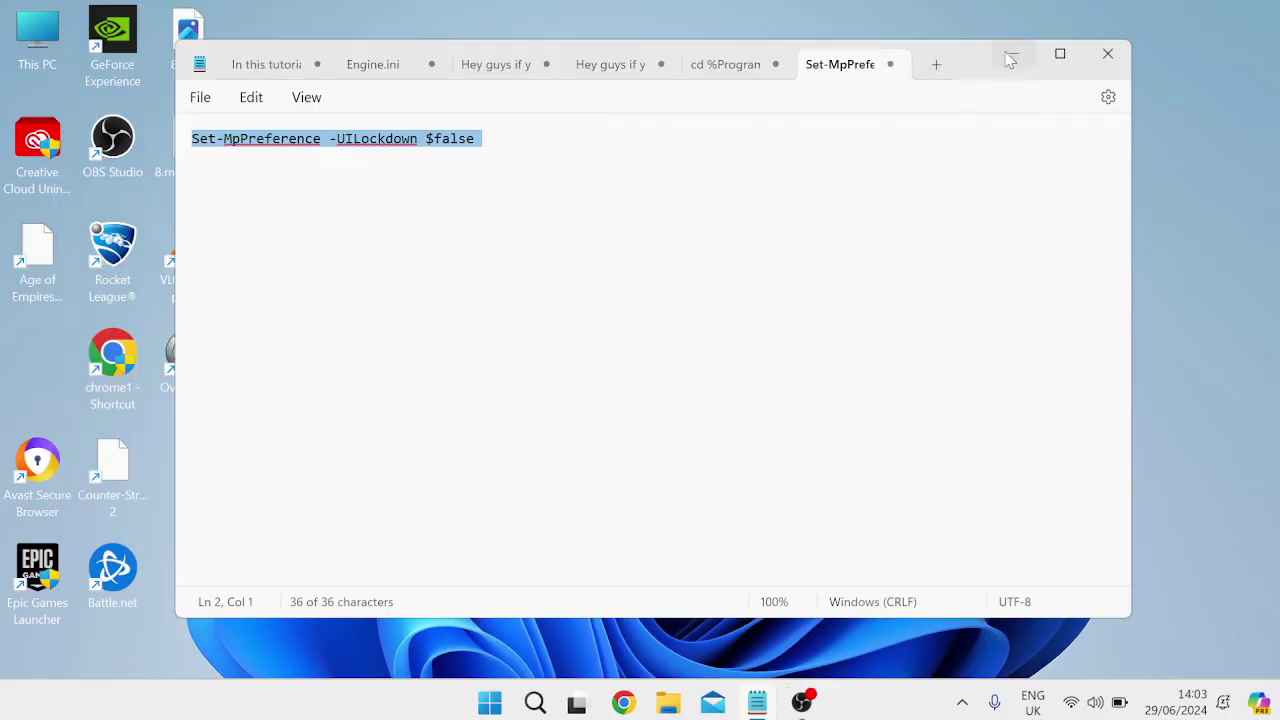
left_click(1013, 53)
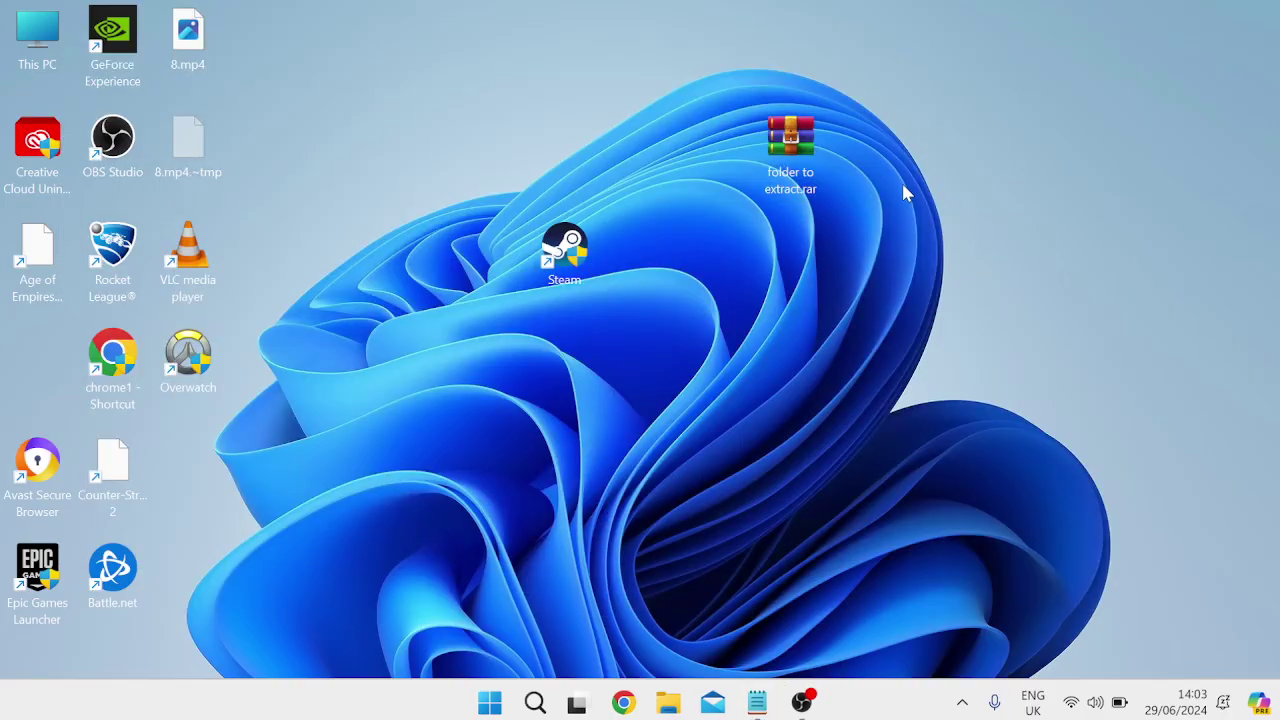